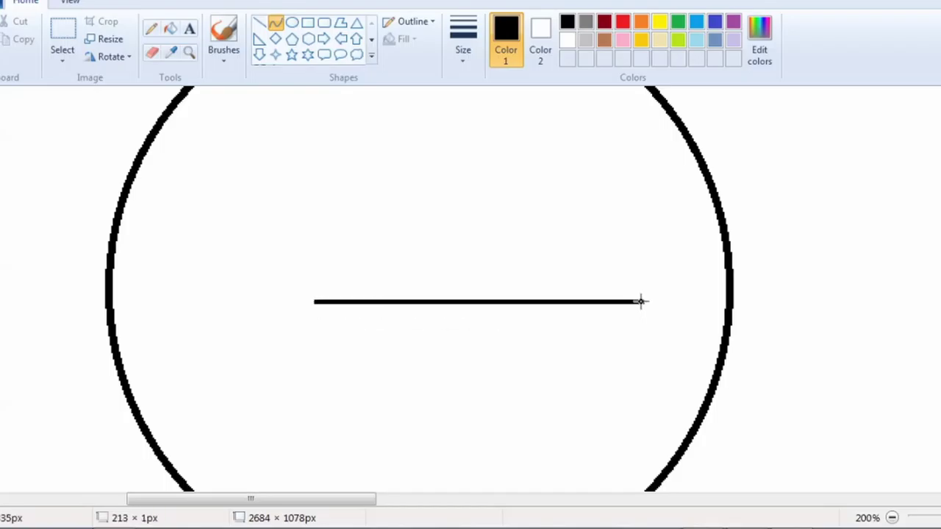
# Draw a slightly sagging mouth line about 213 px wide across the circle's middle and curl its left end upward.
pyautogui.moveTo(414, 318)
pyautogui.mouseDown()
pyautogui.moveTo(363, 313)
pyautogui.moveTo(488, 318)
pyautogui.mouseUp()
pyautogui.scroll(3, 317, 305)
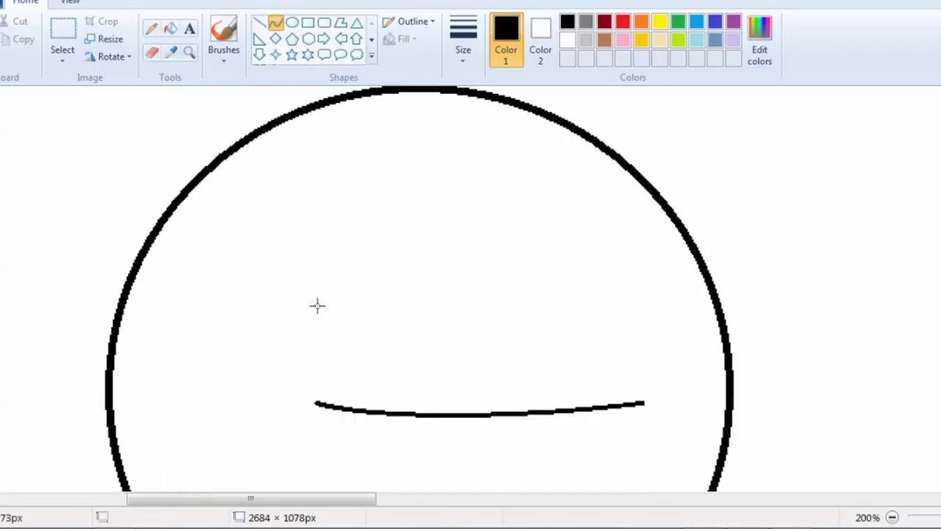
pyautogui.scroll(-3, 342, 375)
pyautogui.moveTo(349, 309); pyautogui.dragTo(309, 252)
pyautogui.scroll(3, 287, 288)
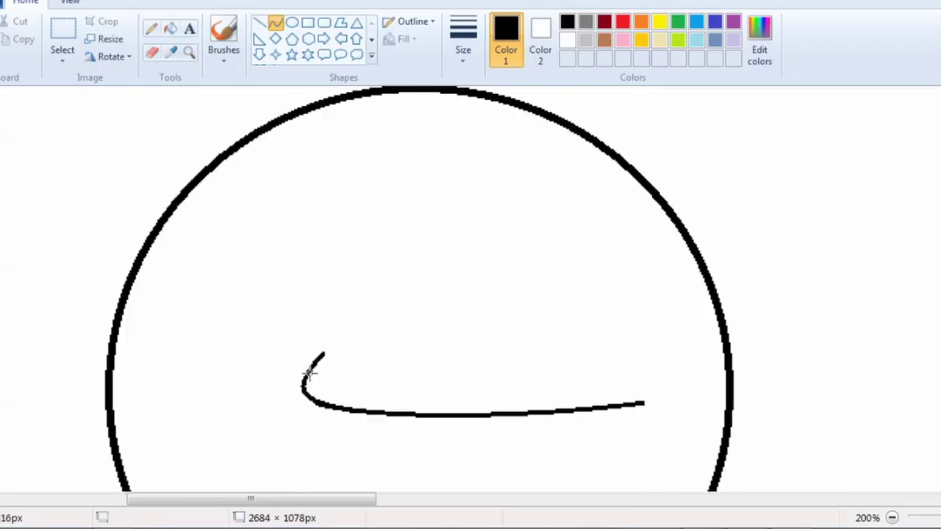
pyautogui.moveTo(311, 369); pyautogui.dragTo(412, 256)
pyautogui.click(336, 332)
pyautogui.click(336, 332)
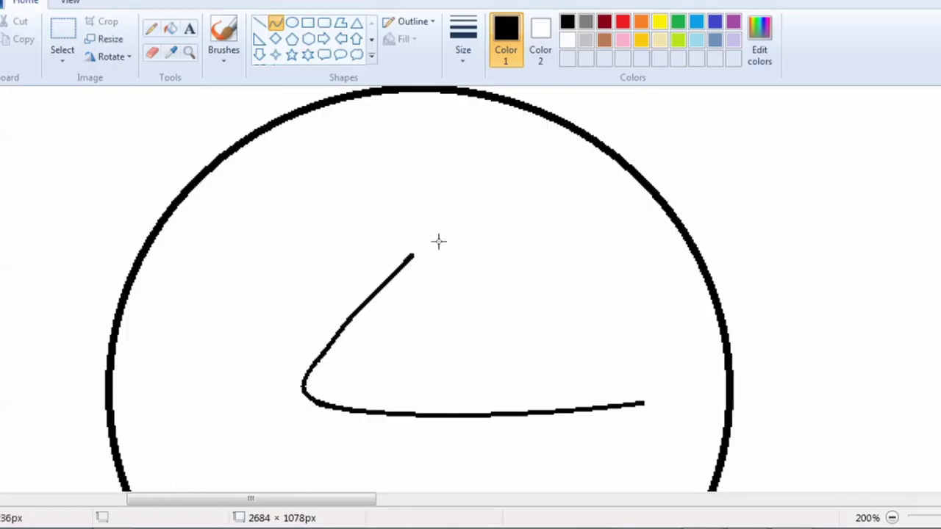
pyautogui.hotkey('ctrl', 'z')
# Draw the mouth's slanted left side and a bent upper curve of about 188 × 40 px running toward the circle's right edge.
pyautogui.moveTo(317, 361)
pyautogui.mouseDown()
pyautogui.moveTo(412, 255)
pyautogui.moveTo(367, 289)
pyautogui.moveTo(459, 271)
pyautogui.moveTo(671, 266)
pyautogui.mouseUp()
pyautogui.moveTo(428, 273); pyautogui.dragTo(427, 231)
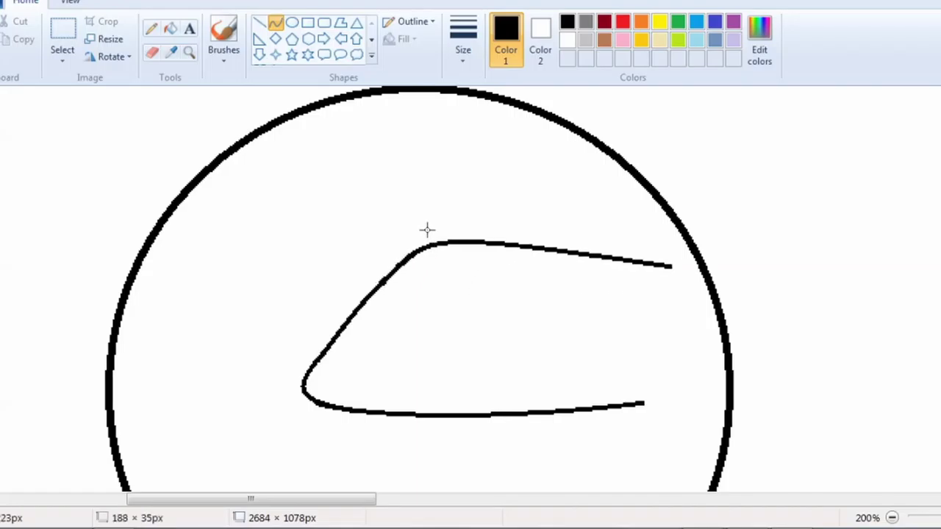
pyautogui.moveTo(523, 252); pyautogui.dragTo(443, 222)
pyautogui.scroll(-3, 647, 167)
pyautogui.scroll(3, 706, 176)
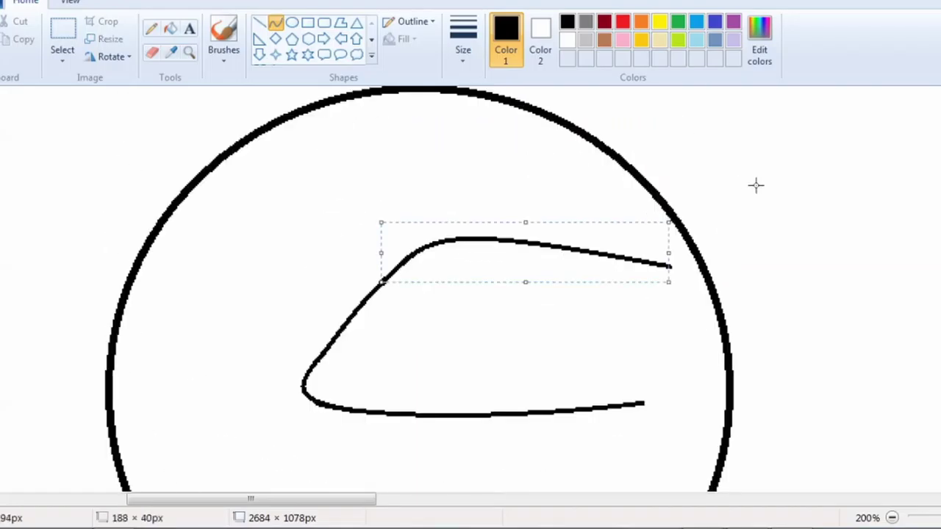
pyautogui.click(768, 205)
pyautogui.moveTo(667, 267)
pyautogui.mouseDown()
pyautogui.moveTo(530, 191)
pyautogui.moveTo(401, 225)
pyautogui.moveTo(368, 279)
pyautogui.mouseUp()
pyautogui.moveTo(441, 273)
pyautogui.mouseDown()
pyautogui.moveTo(441, 242)
pyautogui.moveTo(484, 136)
pyautogui.mouseUp()
pyautogui.hotkey('ctrl', 'z')
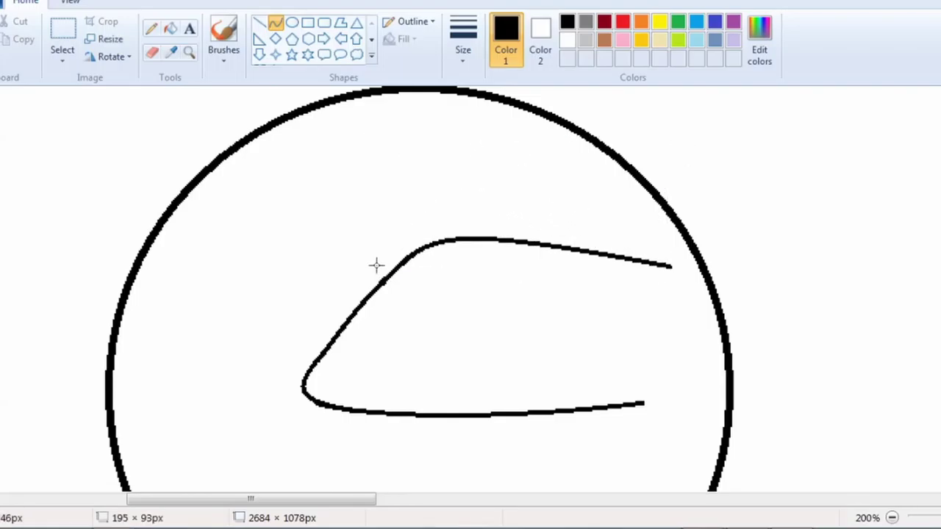
# Draw the beak's arched upper outline from the upper mouth curve's right tip and continue it down the slanted left side.
pyautogui.moveTo(376, 266); pyautogui.dragTo(667, 265)
pyautogui.moveTo(514, 220)
pyautogui.mouseDown()
pyautogui.moveTo(466, 175)
pyautogui.moveTo(572, 210)
pyautogui.moveTo(489, 175)
pyautogui.moveTo(504, 168)
pyautogui.mouseUp()
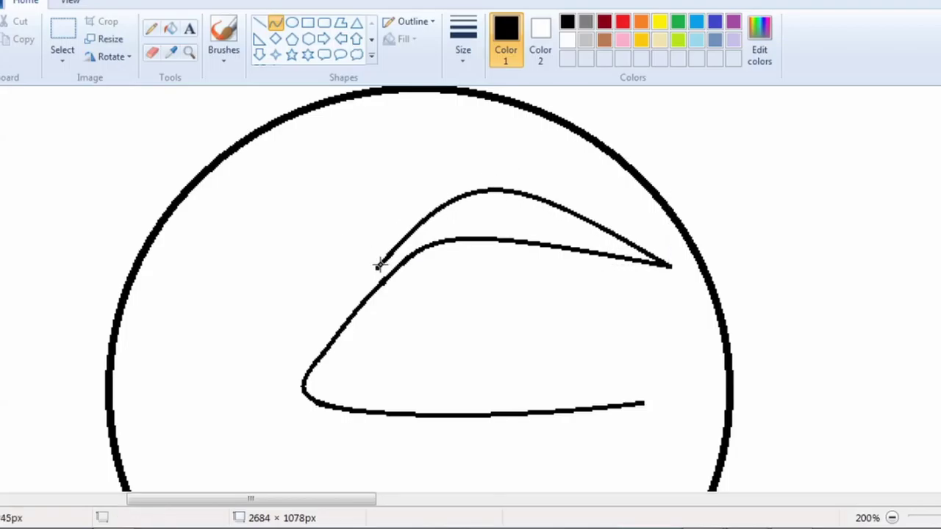
pyautogui.moveTo(378, 263); pyautogui.dragTo(280, 390)
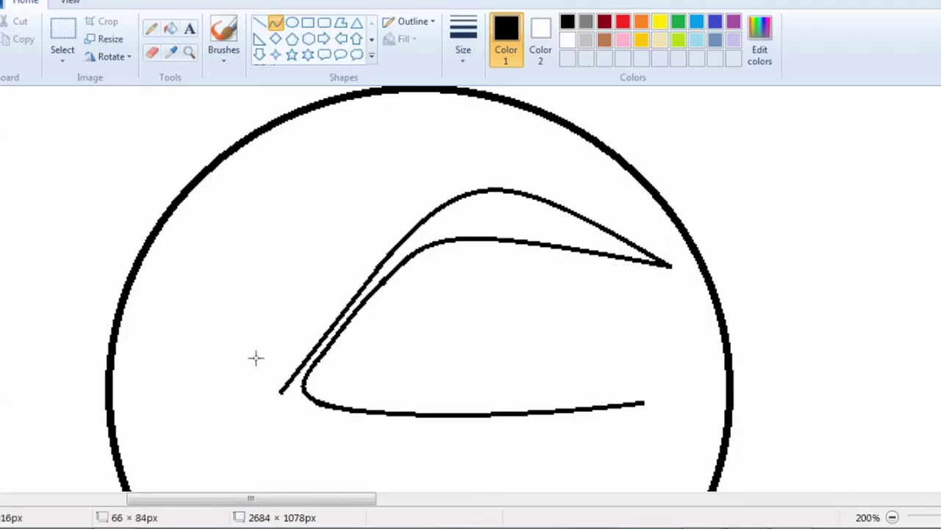
pyautogui.moveTo(256, 358); pyautogui.dragTo(246, 359)
# Round the beak's outer left corner and draw a deep lower-beak curve from it to the right end of the mouth line.
pyautogui.scroll(-2, 277, 345)
pyautogui.moveTo(290, 285); pyautogui.dragTo(297, 321)
pyautogui.hotkey('ctrl', 'z')
pyautogui.moveTo(297, 322); pyautogui.dragTo(641, 301)
pyautogui.moveTo(468, 312); pyautogui.dragTo(458, 457)
pyautogui.moveTo(452, 424); pyautogui.dragTo(470, 449)
pyautogui.scroll(-2, 735, 267)
pyautogui.scroll(2, 380, 422)
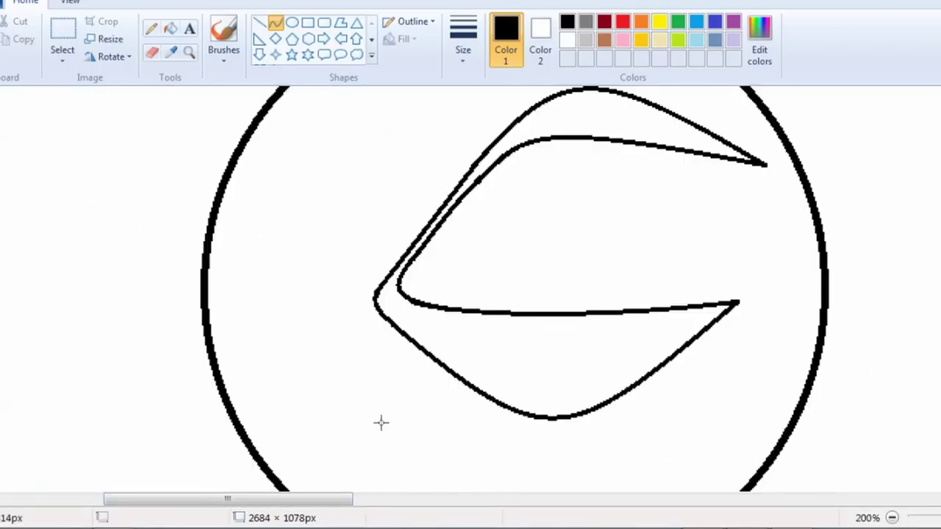
# Select the beak with a free-form selection and move it slightly left and down inside the circle.
pyautogui.scroll(1, 390, 389)
pyautogui.click(62, 37)
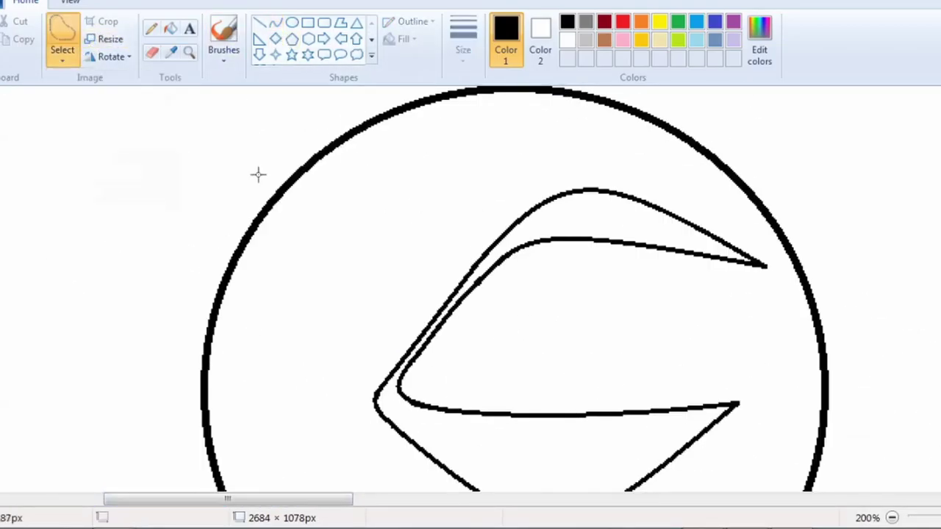
pyautogui.scroll(-2, 656, 247)
pyautogui.scroll(-1, 657, 247)
pyautogui.moveTo(210, 193)
pyautogui.mouseDown()
pyautogui.moveTo(309, 372)
pyautogui.moveTo(217, 190)
pyautogui.mouseUp()
pyautogui.moveTo(261, 224)
pyautogui.mouseDown()
pyautogui.moveTo(261, 246)
pyautogui.moveTo(257, 238)
pyautogui.mouseUp()
pyautogui.scroll(1, 257, 239)
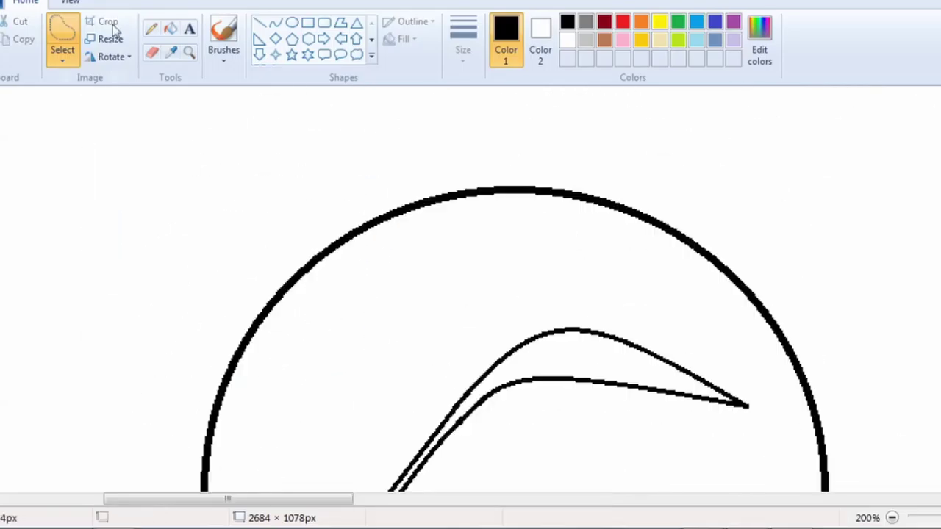
pyautogui.click(63, 56)
pyautogui.click(118, 96)
# Draw two roughly parallel arcs above the beak, crossing the circle's upper right edge, as the right eyebrow's long sides.
pyautogui.click(276, 23)
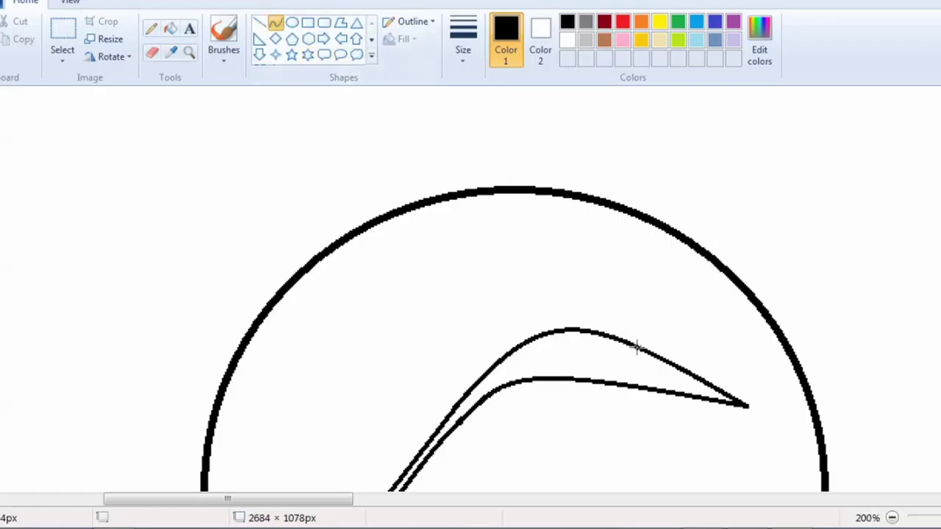
pyautogui.moveTo(637, 343)
pyautogui.mouseDown()
pyautogui.moveTo(754, 276)
pyautogui.moveTo(594, 269)
pyautogui.mouseUp()
pyautogui.hotkey('ctrl', 'z')
pyautogui.moveTo(603, 334)
pyautogui.mouseDown()
pyautogui.moveTo(787, 260)
pyautogui.moveTo(798, 264)
pyautogui.mouseUp()
pyautogui.moveTo(655, 311); pyautogui.dragTo(675, 274)
pyautogui.moveTo(584, 309); pyautogui.dragTo(780, 226)
pyautogui.moveTo(682, 264); pyautogui.dragTo(672, 227)
pyautogui.click(650, 157)
pyautogui.click(153, 53)
pyautogui.click(649, 156)
# Close both ends of the right eyebrow with straight lines.
pyautogui.click(259, 24)
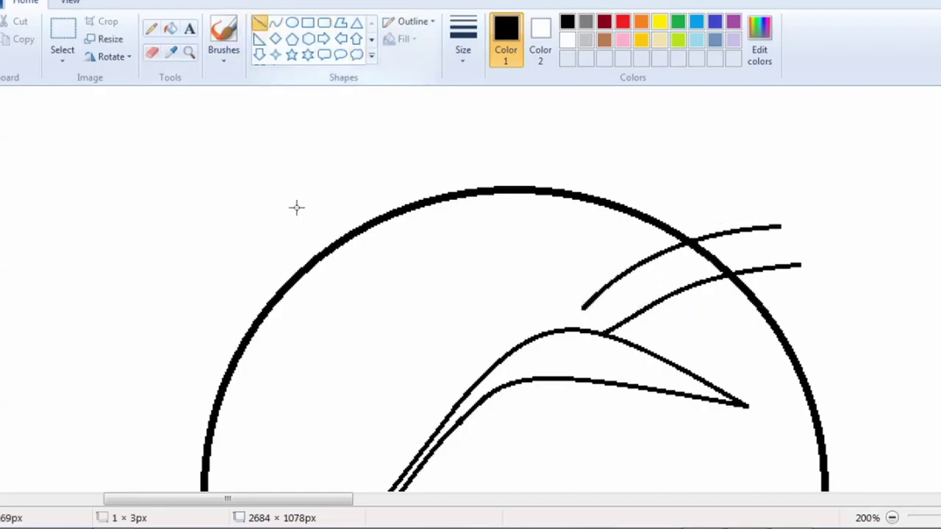
pyautogui.moveTo(607, 333); pyautogui.dragTo(586, 308)
pyautogui.moveTo(799, 265); pyautogui.dragTo(781, 226)
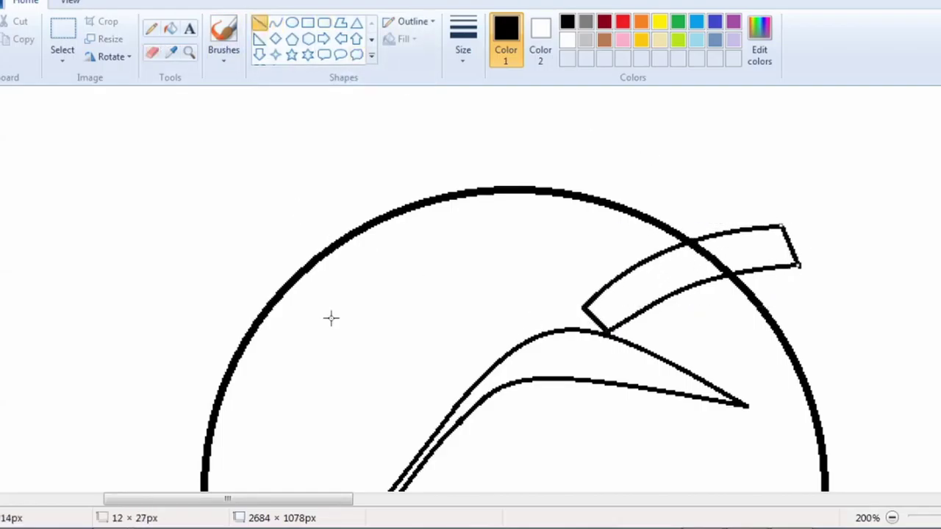
pyautogui.scroll(-3, 365, 319)
pyautogui.click(275, 22)
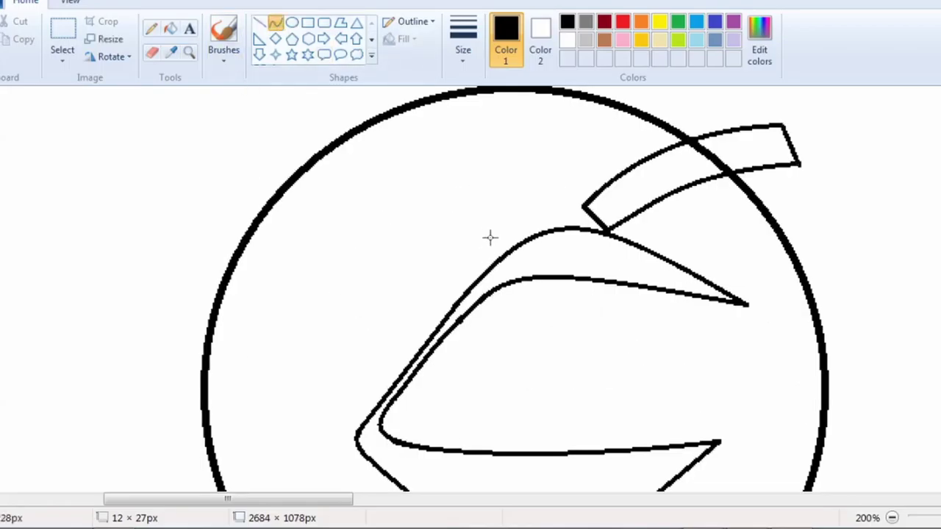
pyautogui.moveTo(504, 235)
pyautogui.mouseDown()
pyautogui.moveTo(363, 183)
pyautogui.moveTo(312, 188)
pyautogui.mouseUp()
pyautogui.moveTo(452, 220)
pyautogui.mouseDown()
pyautogui.moveTo(462, 210)
pyautogui.moveTo(384, 170)
pyautogui.mouseUp()
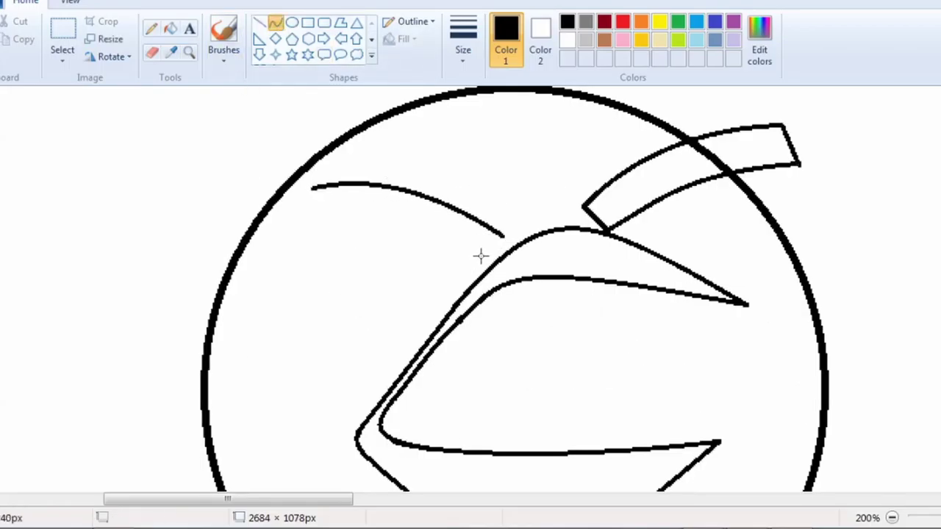
pyautogui.moveTo(483, 258); pyautogui.dragTo(311, 230)
pyautogui.moveTo(412, 246); pyautogui.dragTo(361, 203)
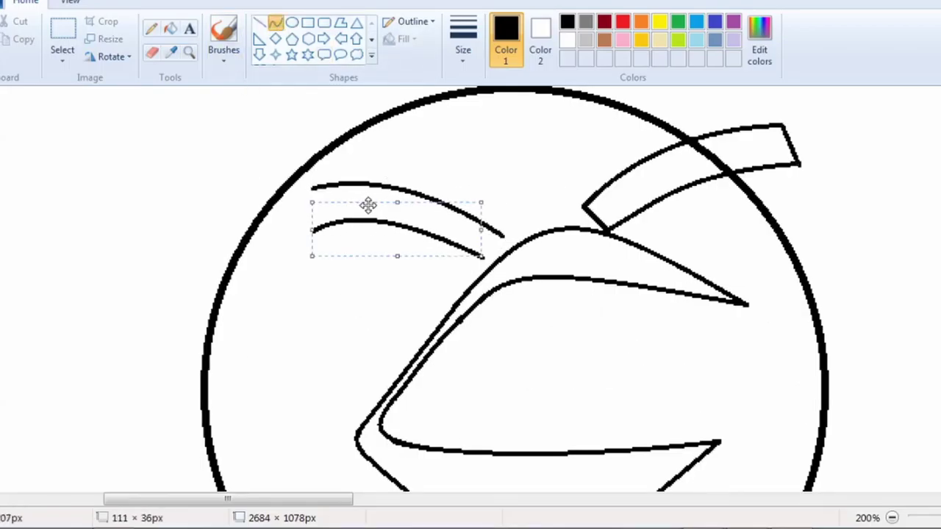
pyautogui.hotkey('ctrl', 'z')
pyautogui.hotkey('ctrl', 'z')
# Draw two roughly parallel arcs for the left eyebrow inside the circle, the lower one about 116 px wide.
pyautogui.moveTo(316, 179); pyautogui.dragTo(516, 234)
pyautogui.moveTo(433, 212); pyautogui.dragTo(432, 197)
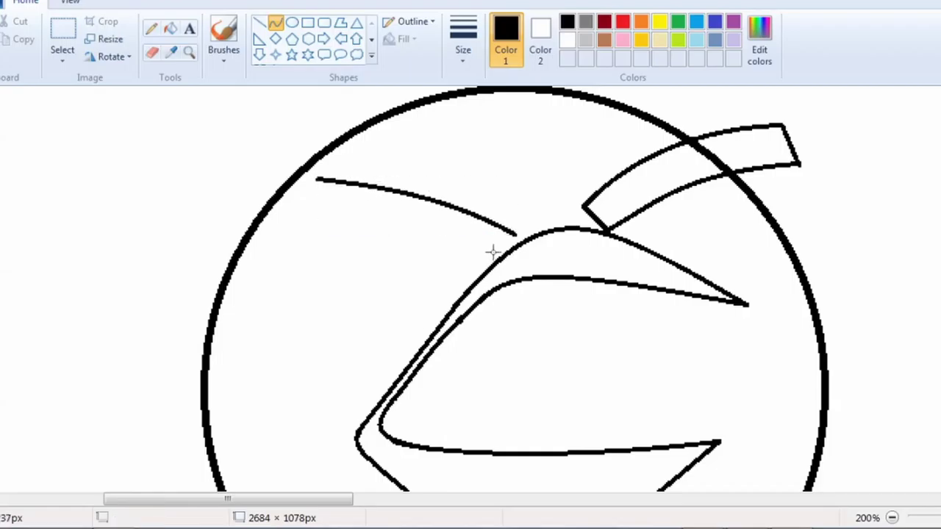
pyautogui.moveTo(493, 252)
pyautogui.mouseDown()
pyautogui.moveTo(316, 212)
pyautogui.moveTo(486, 244)
pyautogui.moveTo(399, 225)
pyautogui.mouseUp()
pyautogui.click(462, 219)
pyautogui.hotkey('ctrl', 'z')
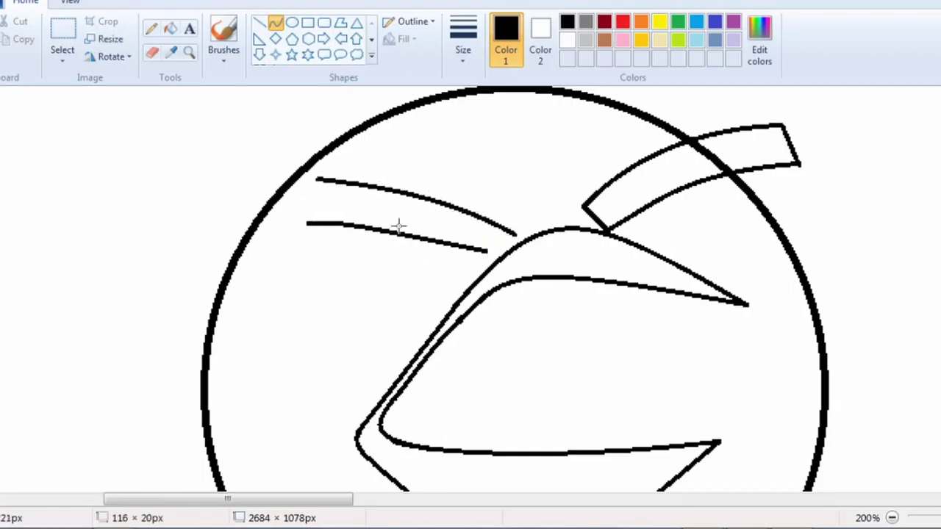
# Close both ends of the left eyebrow with straight lines.
pyautogui.click(259, 22)
pyautogui.moveTo(308, 224); pyautogui.dragTo(317, 179)
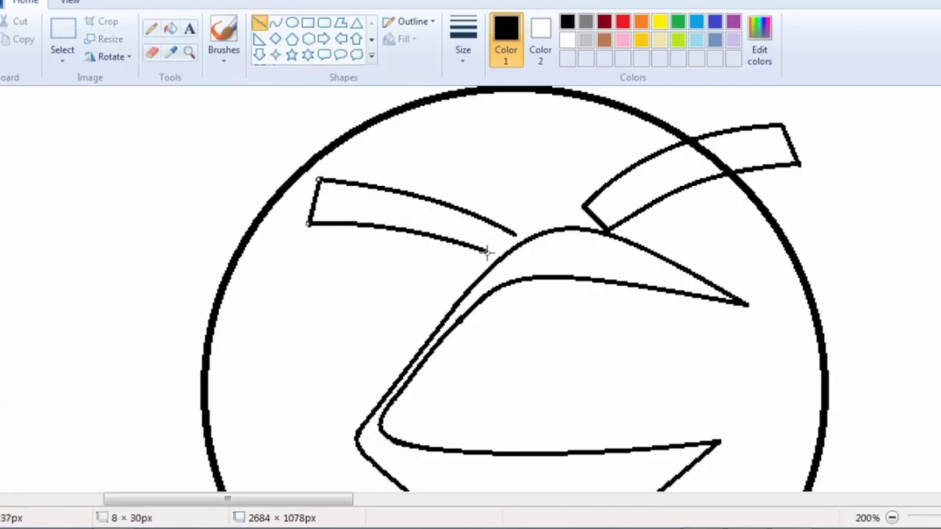
pyautogui.moveTo(488, 250); pyautogui.dragTo(516, 235)
pyautogui.scroll(-1, 529, 159)
pyautogui.scroll(1, 529, 160)
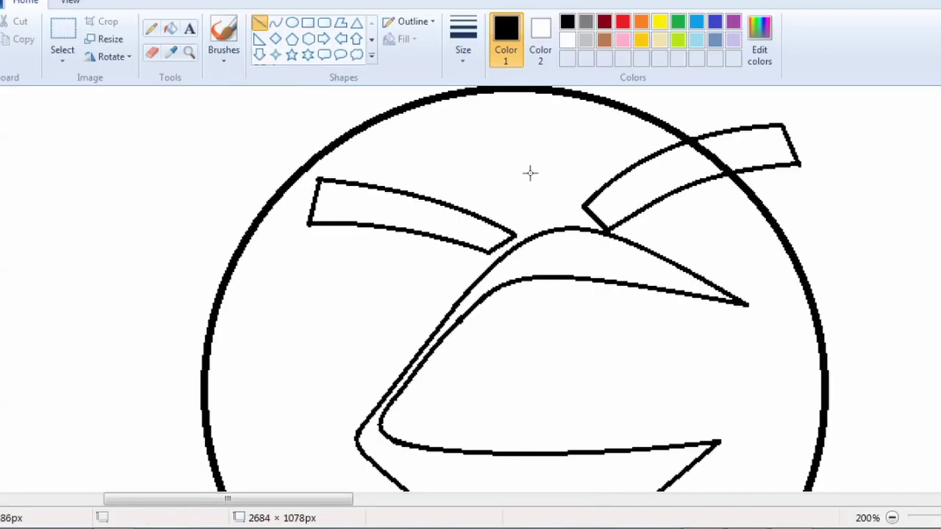
# Erase the right eyebrow's lines next to and outside the circle, keeping the circle's outline intact.
pyautogui.scroll(-2, 529, 208)
pyautogui.scroll(1, 529, 208)
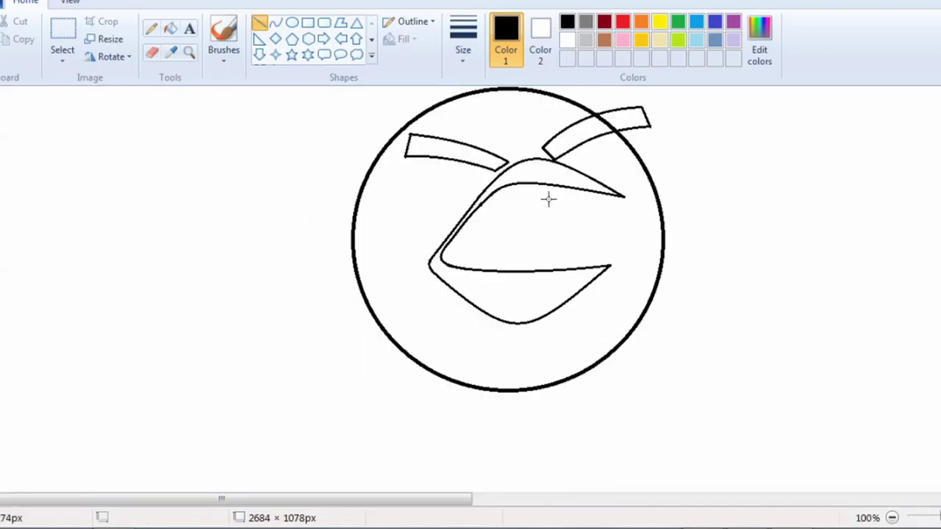
pyautogui.scroll(1, 482, 169)
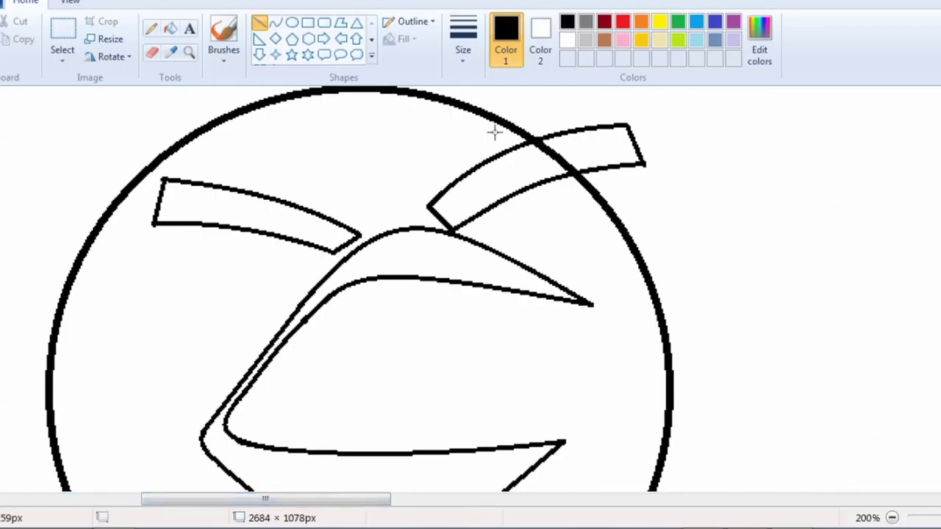
pyautogui.click(152, 52)
pyautogui.scroll(1, 416, 218)
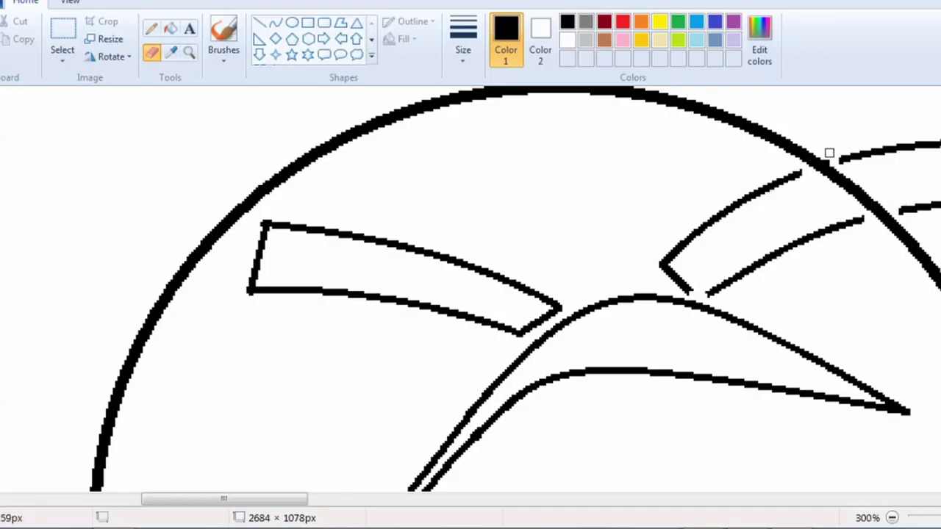
pyautogui.moveTo(851, 156); pyautogui.dragTo(892, 150)
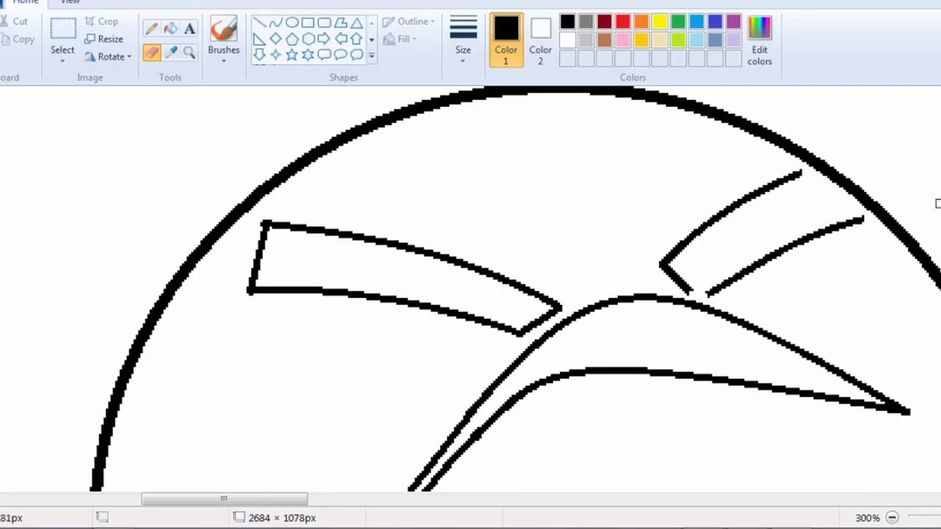
# Delete the rest of the right eyebrow inside the circle using free-form selections and erase the leftover specks.
pyautogui.click(62, 60)
pyautogui.click(96, 110)
pyautogui.moveTo(765, 315)
pyautogui.mouseDown()
pyautogui.moveTo(672, 298)
pyautogui.moveTo(769, 178)
pyautogui.mouseUp()
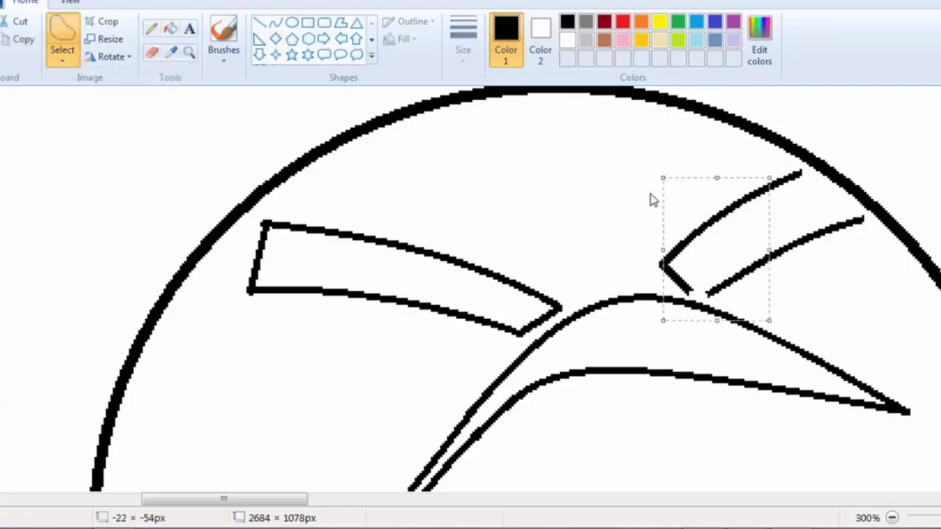
pyautogui.press('Delete')
pyautogui.moveTo(761, 288)
pyautogui.mouseDown()
pyautogui.moveTo(771, 162)
pyautogui.moveTo(873, 225)
pyautogui.moveTo(754, 284)
pyautogui.mouseUp()
pyautogui.press('Delete')
pyautogui.click(152, 53)
pyautogui.click(863, 217)
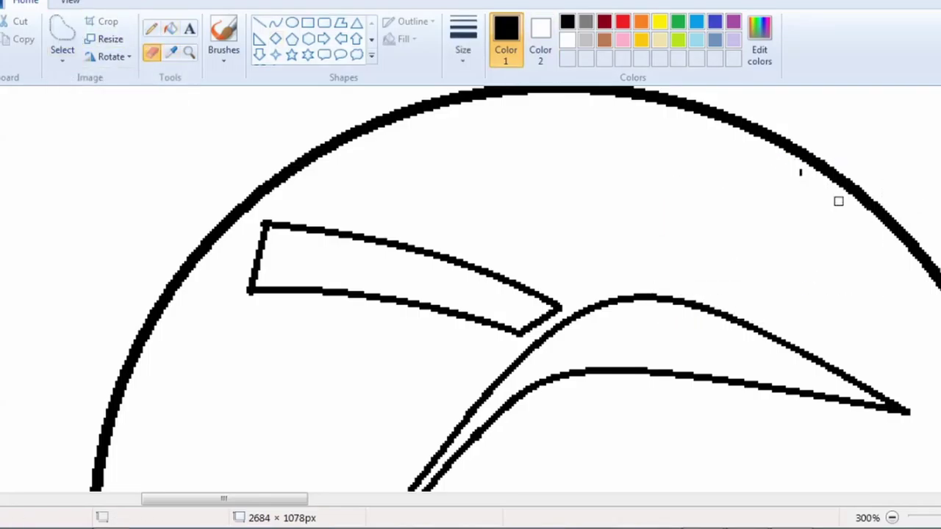
pyautogui.click(276, 22)
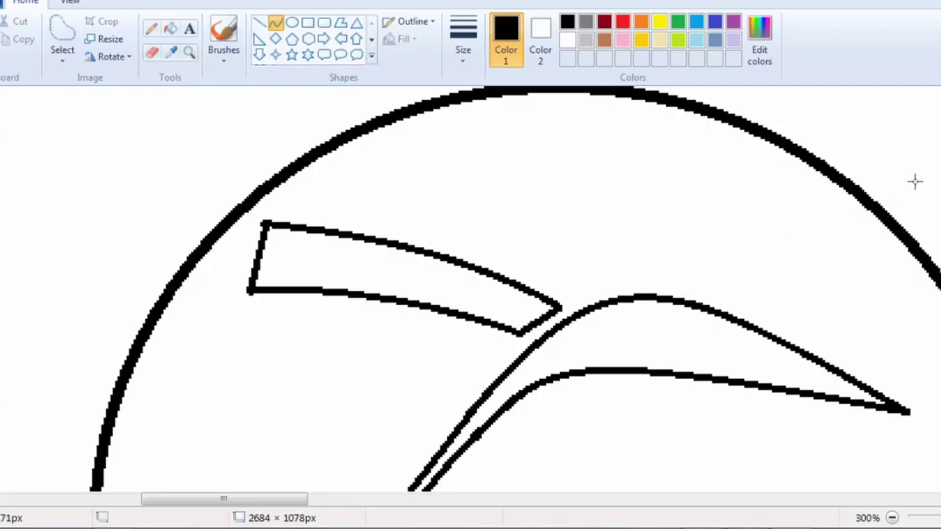
pyautogui.moveTo(915, 181); pyautogui.dragTo(694, 290)
pyautogui.moveTo(851, 211)
pyautogui.mouseDown()
pyautogui.moveTo(861, 204)
pyautogui.moveTo(752, 225)
pyautogui.mouseUp()
pyautogui.moveTo(272, 500); pyautogui.dragTo(323, 499)
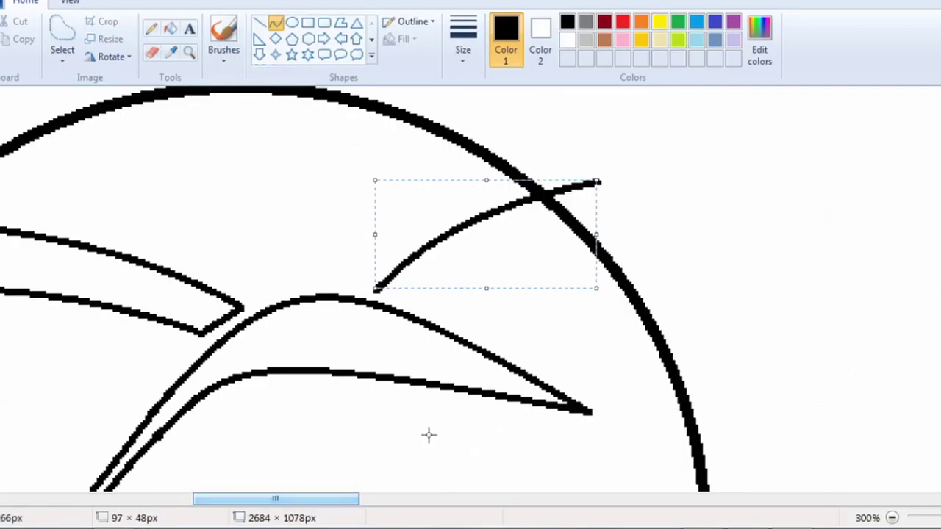
pyautogui.click(655, 245)
pyautogui.moveTo(621, 221)
pyautogui.mouseDown()
pyautogui.moveTo(524, 275)
pyautogui.moveTo(404, 304)
pyautogui.mouseUp()
pyautogui.moveTo(564, 243); pyautogui.dragTo(469, 258)
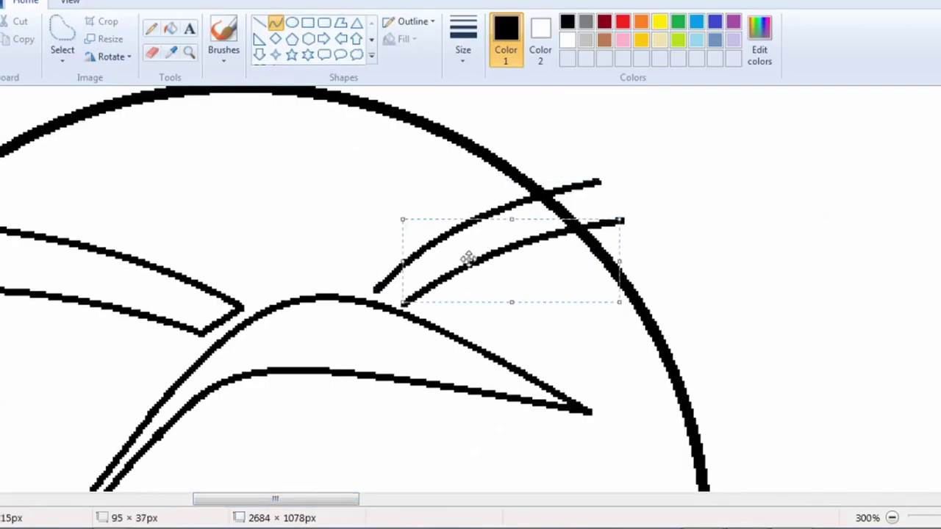
pyautogui.scroll(-1, 469, 259)
pyautogui.moveTo(422, 503); pyautogui.dragTo(386, 501)
pyautogui.hotkey('ctrl', 'z')
pyautogui.hotkey('ctrl', 'z')
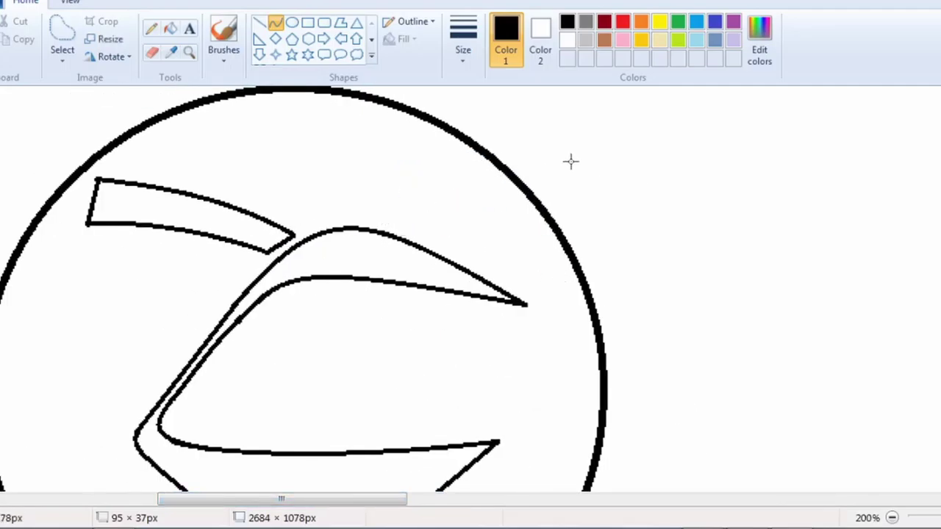
# Redraw the right eyebrow's two arcs across the circle's upper right edge, the lower one about 118 × 31 px.
pyautogui.moveTo(577, 161); pyautogui.dragTo(390, 226)
pyautogui.moveTo(443, 195); pyautogui.dragTo(449, 175)
pyautogui.click(594, 199)
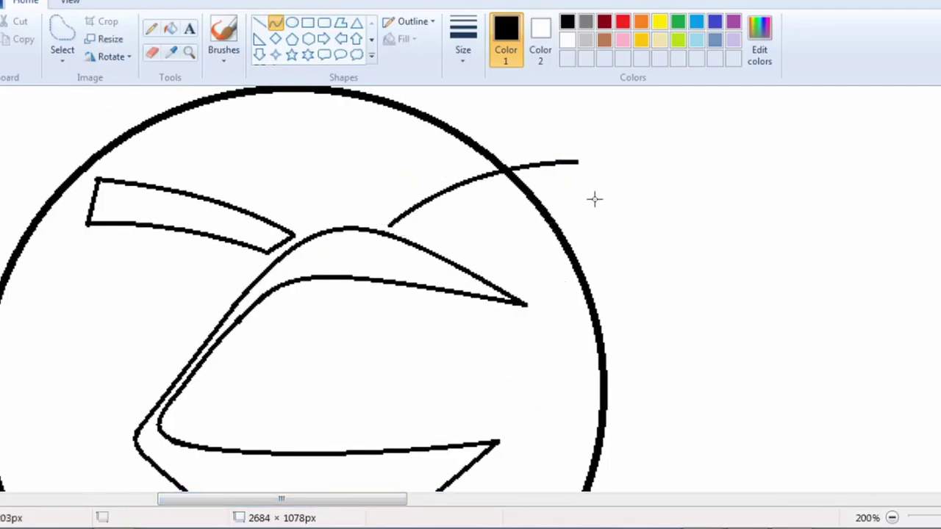
pyautogui.moveTo(597, 198)
pyautogui.mouseDown()
pyautogui.moveTo(466, 214)
pyautogui.moveTo(416, 236)
pyautogui.mouseUp()
pyautogui.moveTo(550, 208); pyautogui.dragTo(554, 189)
pyautogui.moveTo(459, 223); pyautogui.dragTo(445, 211)
# Join the ends of the redrawn right eyebrow's arcs with straight lines.
pyautogui.click(259, 23)
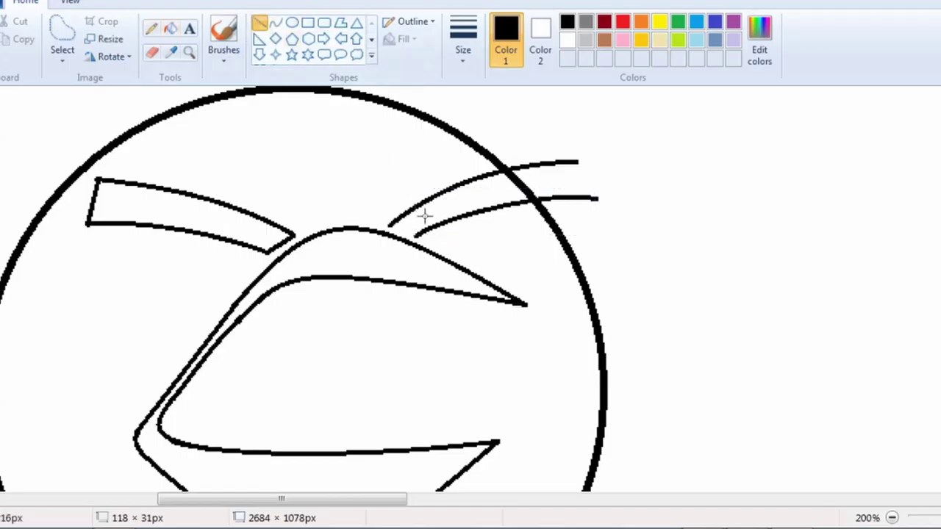
pyautogui.moveTo(597, 199); pyautogui.dragTo(577, 162)
pyautogui.scroll(-1, 458, 218)
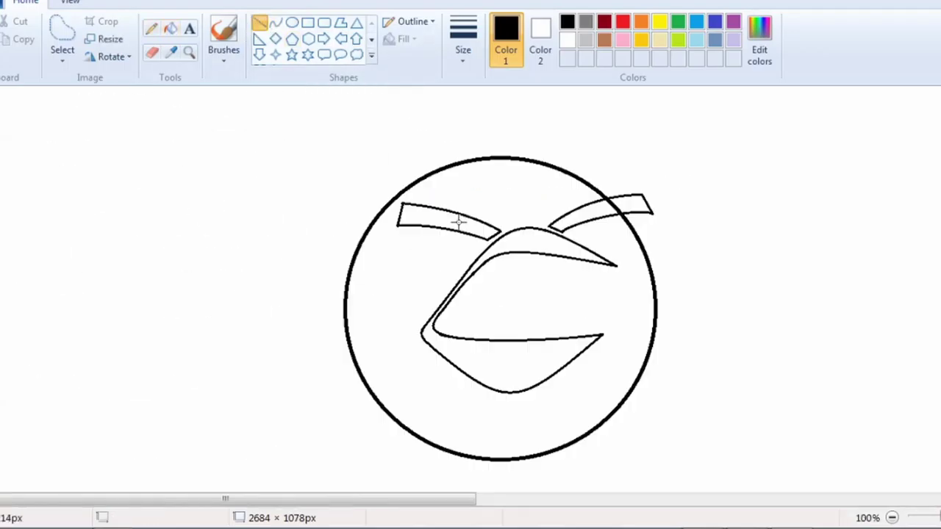
pyautogui.hscroll(2, 307, 451)
pyautogui.scroll(1, 348, 369)
pyautogui.scroll(3, 348, 369)
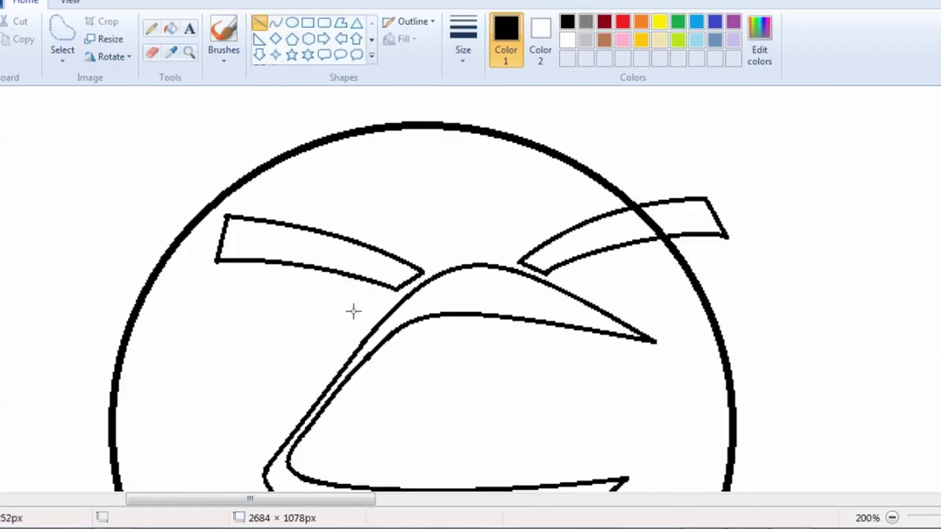
pyautogui.scroll(1, 537, 274)
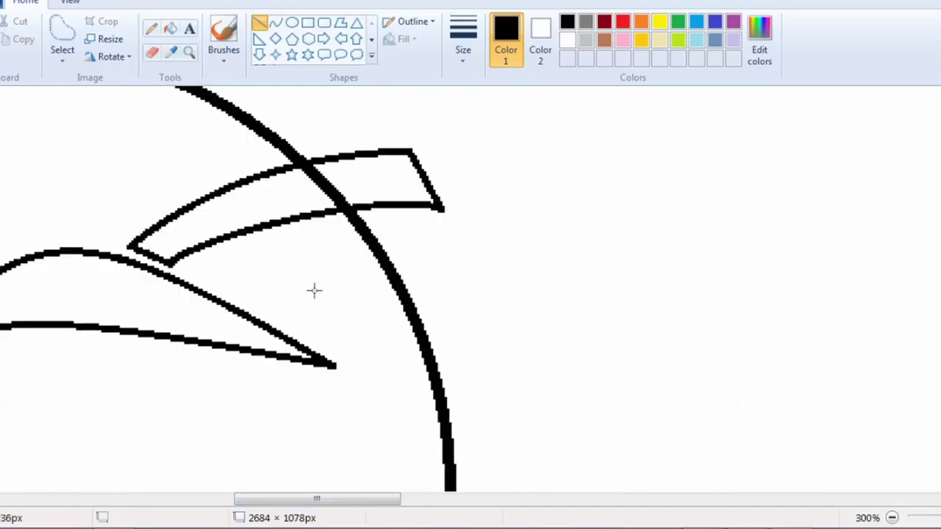
pyautogui.click(292, 22)
pyautogui.moveTo(184, 215); pyautogui.dragTo(314, 291)
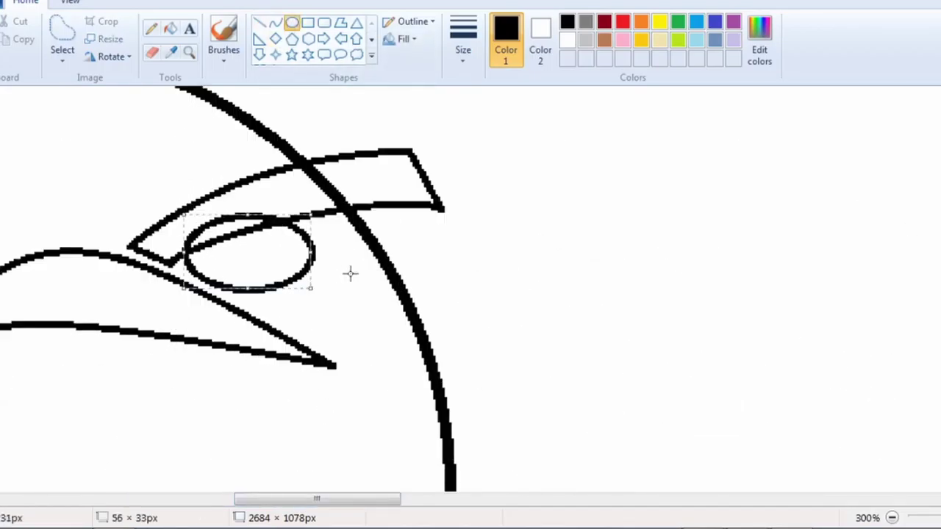
pyautogui.moveTo(357, 491); pyautogui.dragTo(310, 491)
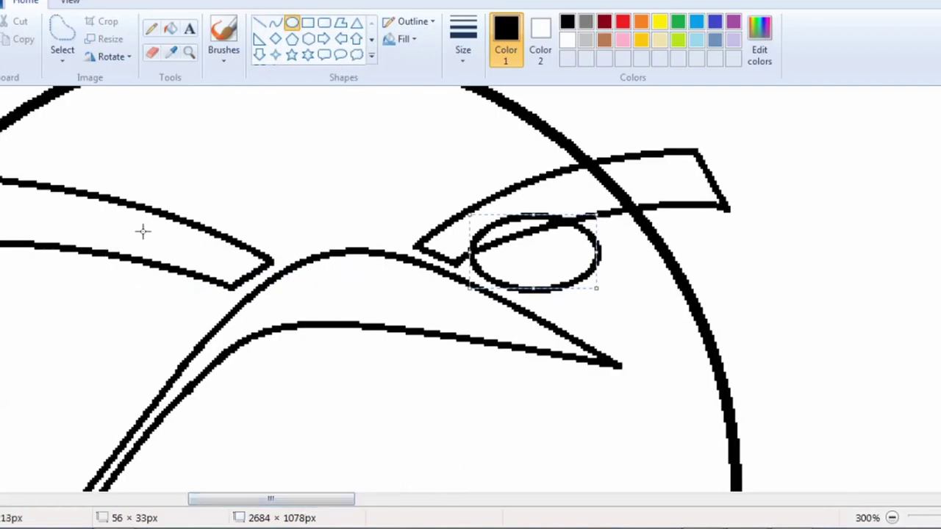
pyautogui.moveTo(61, 228); pyautogui.dragTo(189, 330)
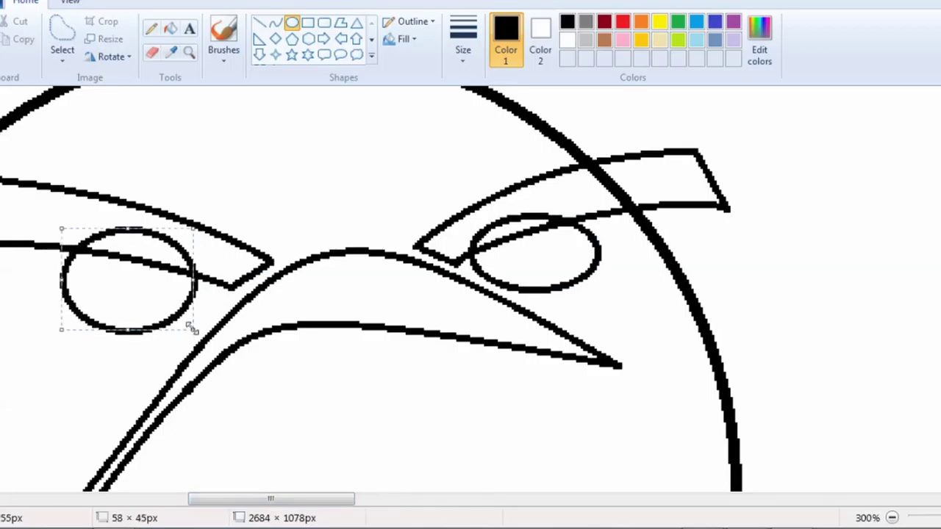
pyautogui.scroll(-1, 189, 324)
pyautogui.hotkey('ctrl', 'z')
pyautogui.hotkey('ctrl', 'z')
pyautogui.moveTo(290, 185); pyautogui.dragTo(378, 268)
pyautogui.moveTo(368, 203); pyautogui.dragTo(374, 178)
pyautogui.hotkey('ctrl', 'z')
# Draw a round eye overlapping the lower edge of each eyebrow, the left one about 67 × 53 px.
pyautogui.moveTo(295, 163); pyautogui.dragTo(393, 244)
pyautogui.moveTo(1, 215)
pyautogui.mouseDown()
pyautogui.moveTo(24, 250)
pyautogui.moveTo(101, 295)
pyautogui.mouseUp()
pyautogui.moveTo(44, 240); pyautogui.dragTo(59, 199)
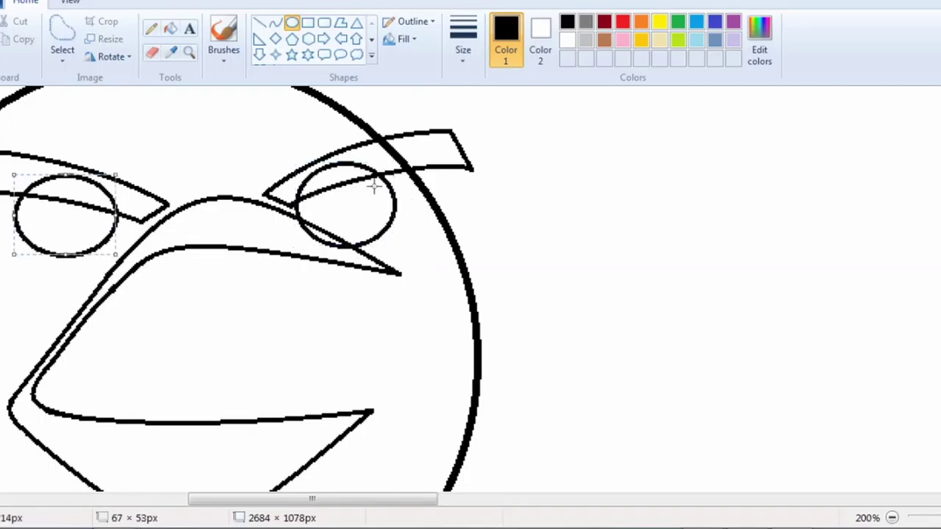
# Draw a straight lower lid across the right eye circle and join its outer end to the eyebrow with a line about 7 × 25 px.
pyautogui.click(259, 23)
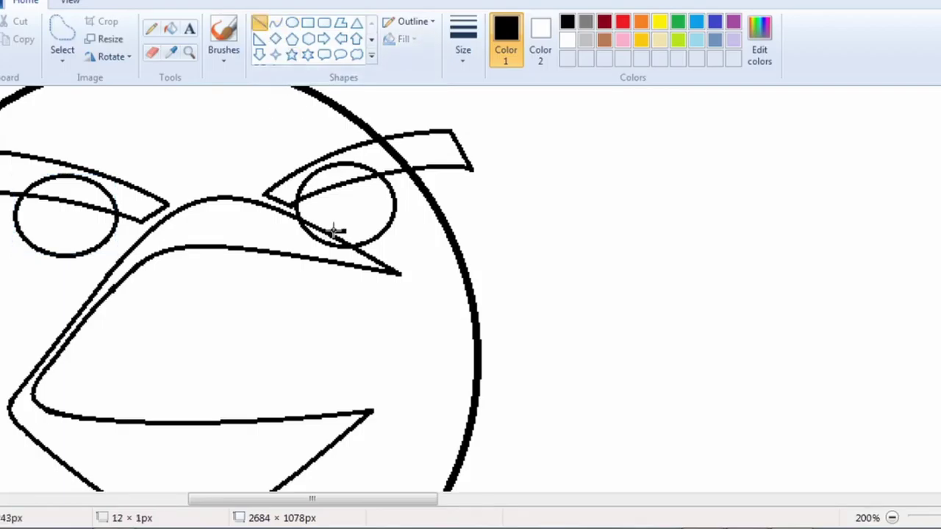
pyautogui.moveTo(328, 231); pyautogui.dragTo(419, 208)
pyautogui.moveTo(304, 501); pyautogui.dragTo(269, 502)
pyautogui.scroll(-1, 303, 475)
pyautogui.scroll(1, 299, 449)
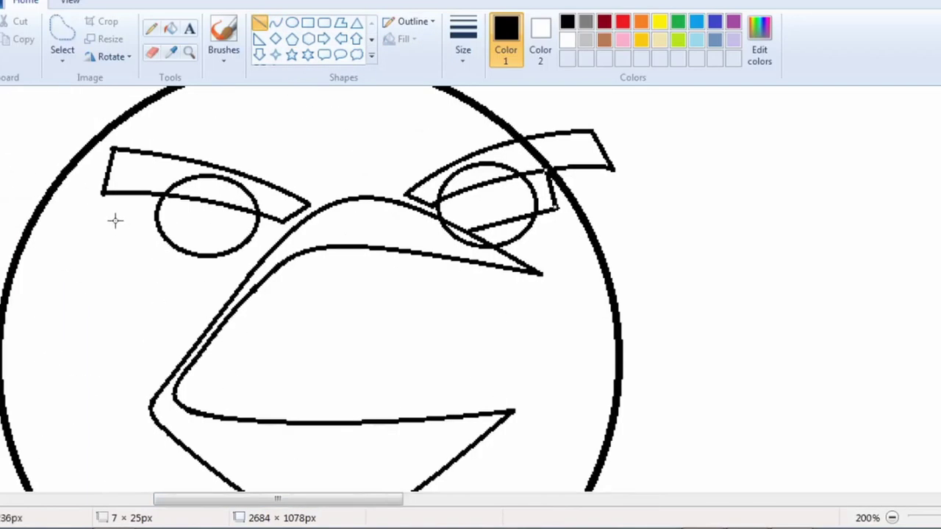
# Draw a curved lower lid across the left eye circle and join both ends to the eyebrow with short straight lines.
pyautogui.moveTo(128, 226); pyautogui.dragTo(265, 250)
pyautogui.hotkey('ctrl', 'z')
pyautogui.click(275, 22)
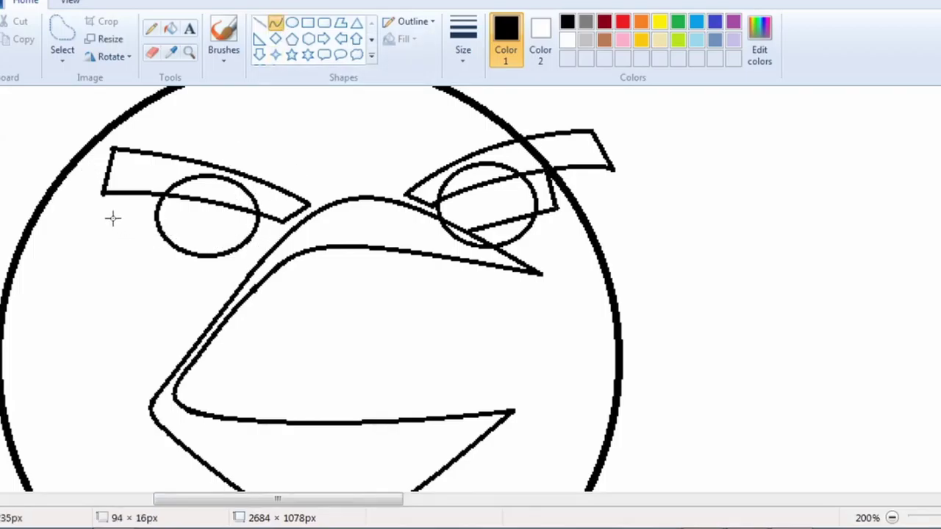
pyautogui.moveTo(112, 219); pyautogui.dragTo(270, 244)
pyautogui.moveTo(156, 225); pyautogui.dragTo(157, 238)
pyautogui.moveTo(233, 244); pyautogui.dragTo(235, 258)
pyautogui.click(57, 210)
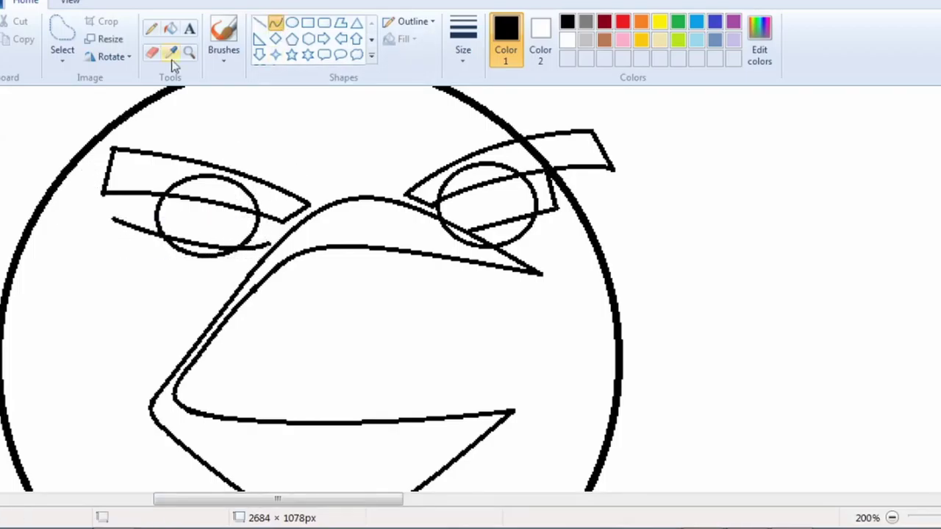
pyautogui.click(259, 22)
pyautogui.moveTo(114, 194); pyautogui.dragTo(114, 219)
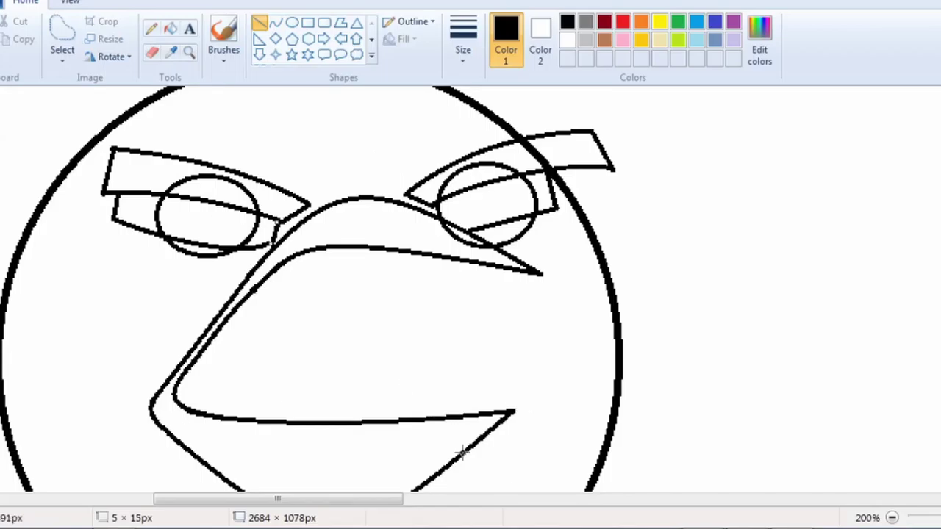
# Erase the parts of the left eye circle that lie inside the eyebrow and below the lower lid.
pyautogui.scroll(1, 514, 388)
pyautogui.click(152, 52)
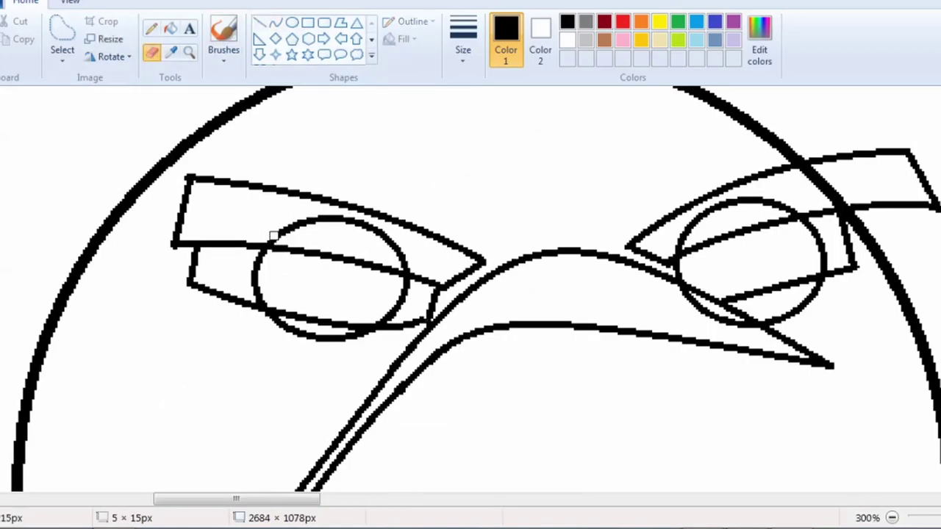
pyautogui.scroll(1, 273, 235)
pyautogui.moveTo(141, 290)
pyautogui.mouseDown()
pyautogui.moveTo(237, 258)
pyautogui.moveTo(321, 326)
pyautogui.mouseUp()
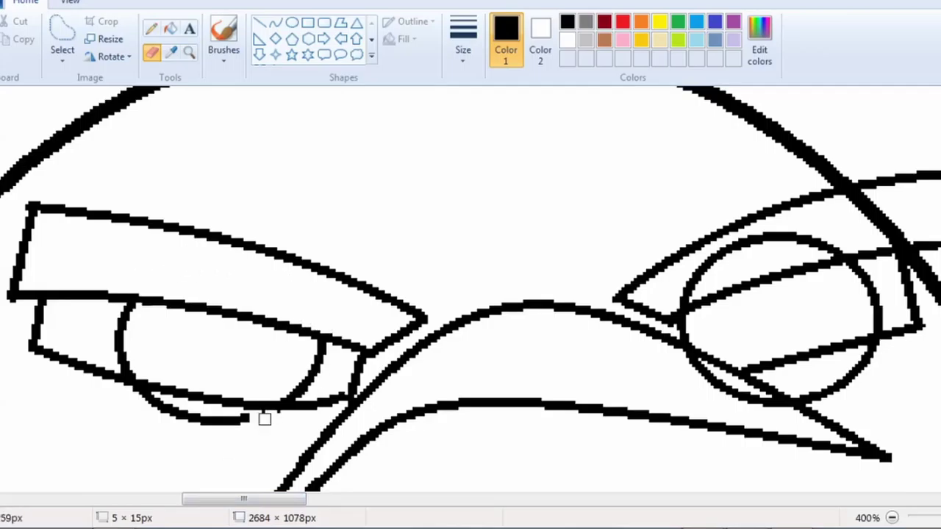
pyautogui.moveTo(145, 398); pyautogui.dragTo(237, 418)
pyautogui.scroll(-1, 220, 415)
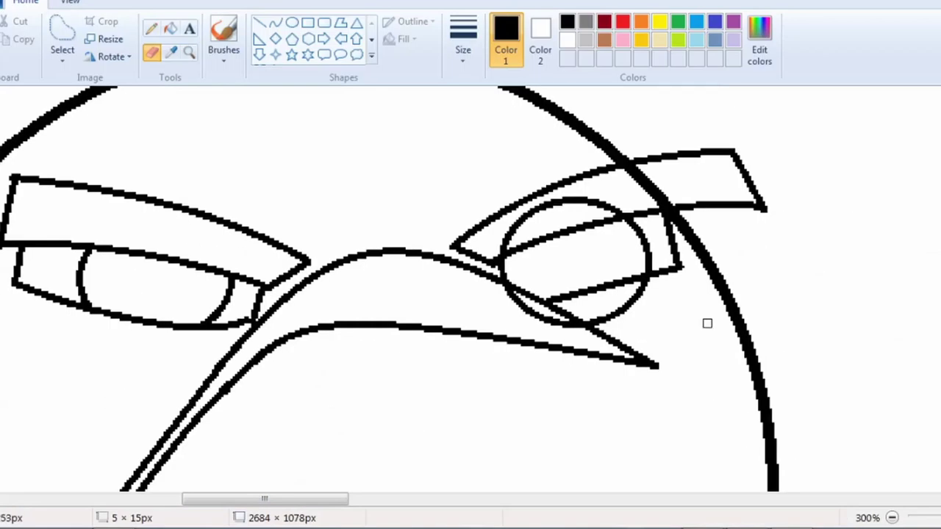
# Erase the parts of the right eye circle inside the eyebrow, over the beak and below the lower lid.
pyautogui.scroll(1, 511, 458)
pyautogui.hscroll(5, 439, 250)
pyautogui.moveTo(438, 250)
pyautogui.mouseDown()
pyautogui.moveTo(390, 247)
pyautogui.moveTo(436, 246)
pyautogui.moveTo(311, 264)
pyautogui.moveTo(329, 250)
pyautogui.moveTo(291, 275)
pyautogui.mouseUp()
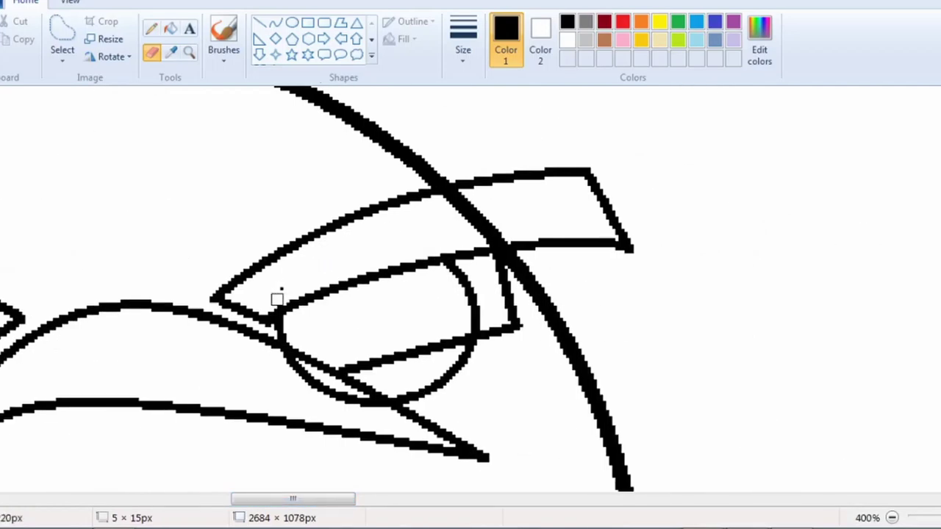
pyautogui.moveTo(292, 367)
pyautogui.mouseDown()
pyautogui.moveTo(366, 403)
pyautogui.moveTo(473, 355)
pyautogui.mouseUp()
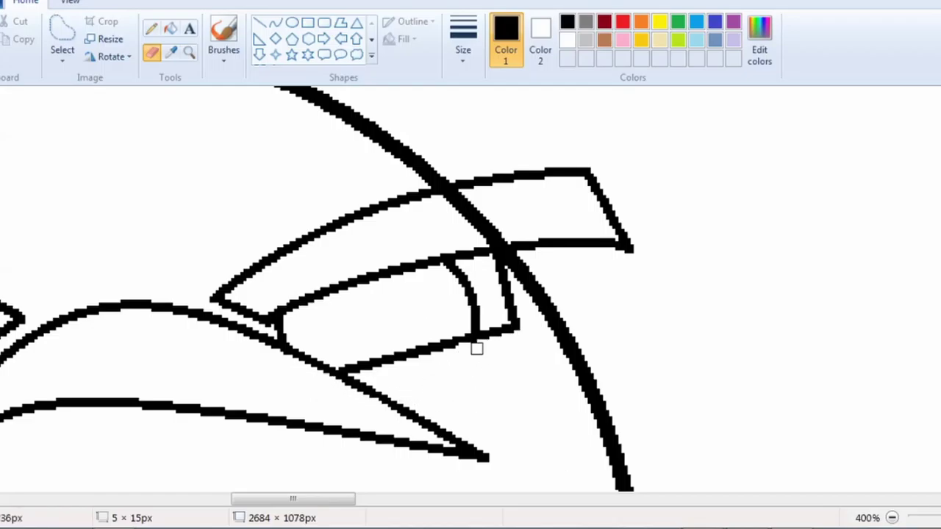
# Draw a small iris under the left eyebrow, erase its part above the eyebrow line, and add a solid black pupil.
pyautogui.scroll(-1, 379, 346)
pyautogui.moveTo(396, 503); pyautogui.dragTo(359, 504)
pyautogui.scroll(-1, 330, 387)
pyautogui.scroll(1, 330, 386)
pyautogui.click(292, 23)
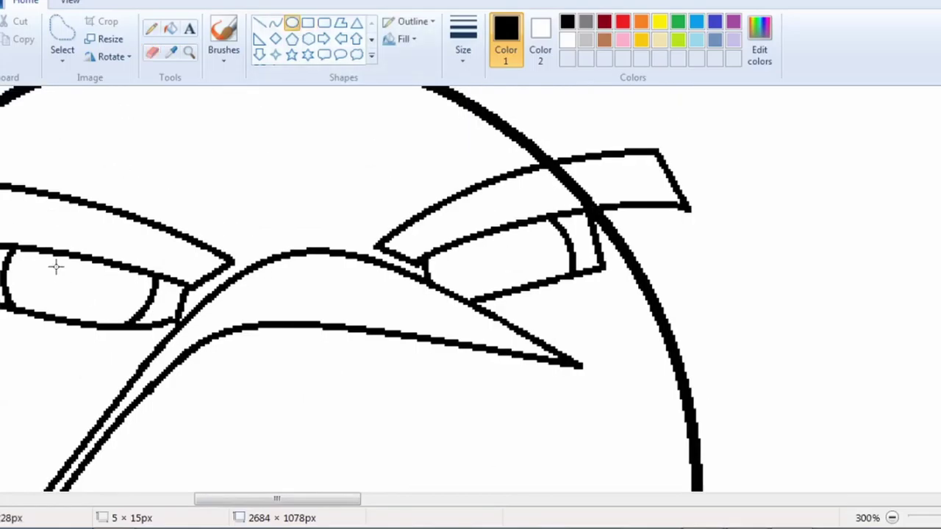
pyautogui.moveTo(70, 255)
pyautogui.mouseDown()
pyautogui.moveTo(116, 295)
pyautogui.moveTo(74, 251)
pyautogui.mouseUp()
pyautogui.click(152, 51)
pyautogui.click(292, 22)
pyautogui.moveTo(74, 265); pyautogui.dragTo(82, 275)
# Draw a matching iris trimmed at the right eyebrow's lower line and add a solid pupil about 4 × 5 px.
pyautogui.moveTo(448, 233); pyautogui.dragTo(494, 272)
pyautogui.moveTo(469, 251); pyautogui.dragTo(462, 249)
pyautogui.click(154, 52)
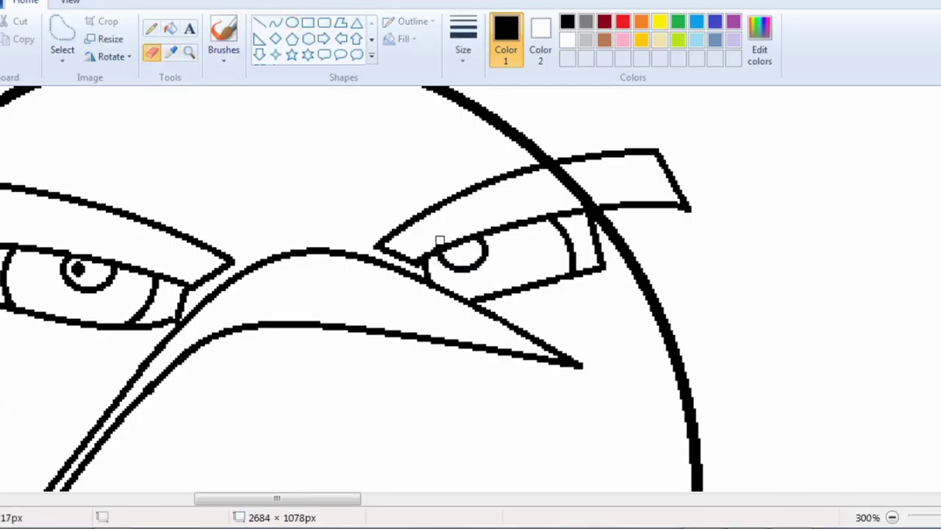
pyautogui.click(292, 22)
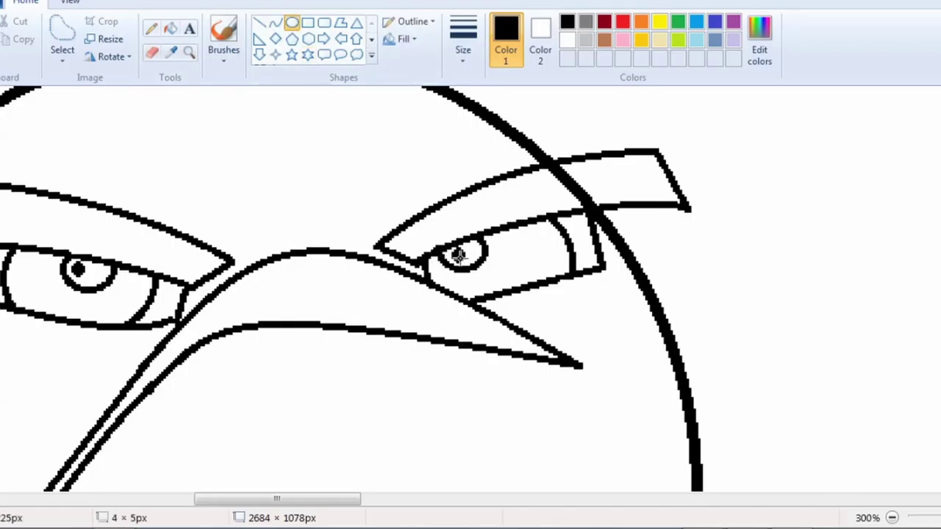
pyautogui.moveTo(459, 255); pyautogui.dragTo(462, 260)
pyautogui.click(412, 129)
# Draw an upward-bulging belly arc about 231 × 58 px across the lower part of the circle, below the beak.
pyautogui.scroll(-2, 470, 213)
pyautogui.scroll(2, 412, 279)
pyautogui.scroll(-7, 249, 350)
pyautogui.hscroll(-2, 250, 360)
pyautogui.scroll(-2, 257, 382)
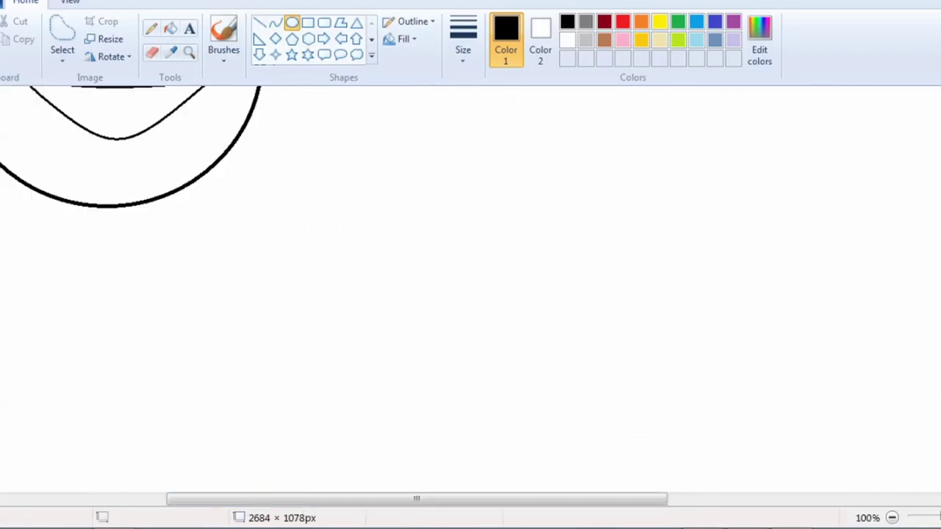
pyautogui.scroll(4, 279, 455)
pyautogui.hscroll(-2, 285, 486)
pyautogui.scroll(1, 297, 502)
pyautogui.moveTo(299, 505); pyautogui.dragTo(337, 504)
pyautogui.scroll(-5, 325, 441)
pyautogui.click(276, 23)
pyautogui.moveTo(196, 336)
pyautogui.mouseDown()
pyautogui.moveTo(506, 348)
pyautogui.moveTo(545, 333)
pyautogui.mouseUp()
pyautogui.moveTo(309, 335)
pyautogui.mouseDown()
pyautogui.moveTo(342, 288)
pyautogui.moveTo(390, 274)
pyautogui.mouseUp()
pyautogui.scroll(3, 395, 241)
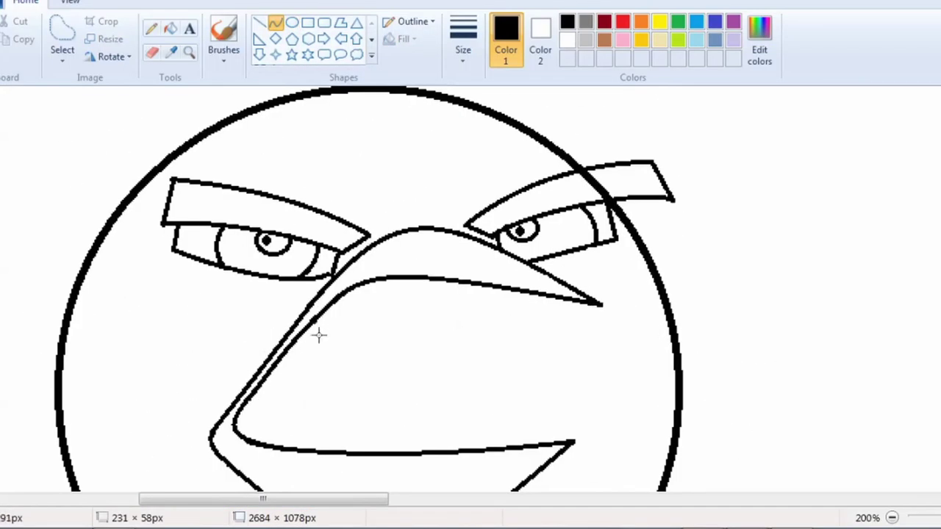
# Outline a row of lower teeth inside the open beak with the thinnest straight lines, removing the top line's overshoot.
pyautogui.click(259, 22)
pyautogui.scroll(-3, 367, 295)
pyautogui.click(464, 40)
pyautogui.click(464, 84)
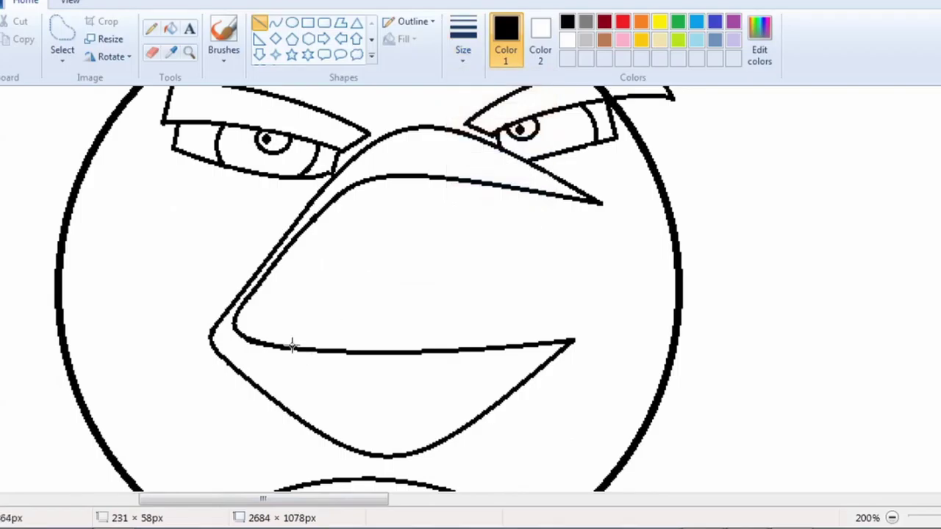
pyautogui.moveTo(294, 346); pyautogui.dragTo(317, 259)
pyautogui.scroll(1, 316, 272)
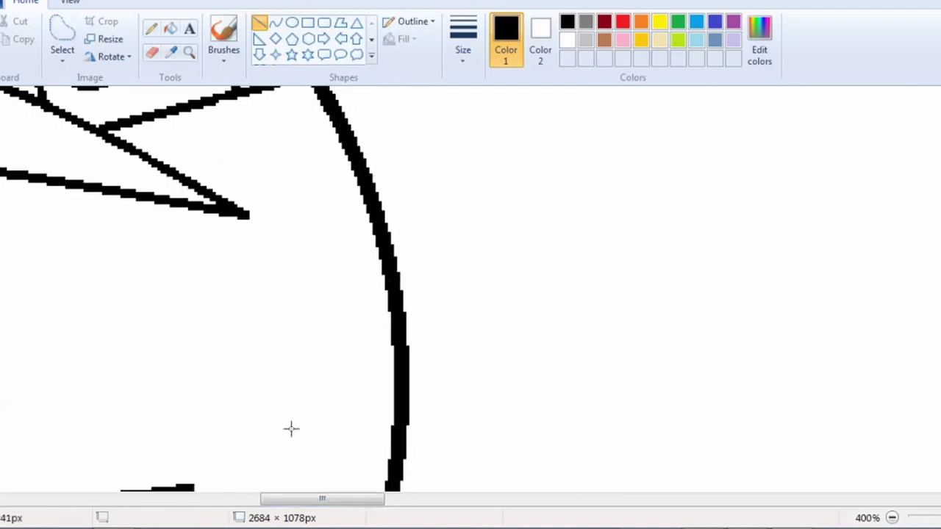
pyautogui.moveTo(293, 223); pyautogui.dragTo(768, 243)
pyautogui.hotkey('alt', 'h')
pyautogui.press('e')
pyautogui.click(262, 25)
pyautogui.moveTo(698, 241)
pyautogui.mouseDown()
pyautogui.moveTo(675, 241)
pyautogui.moveTo(669, 402)
pyautogui.moveTo(679, 399)
pyautogui.mouseUp()
# Divide the lower teeth with two lines and draw upper teeth dividers from the row's top edge to the beak's upper edge.
pyautogui.moveTo(410, 229); pyautogui.dragTo(309, 405)
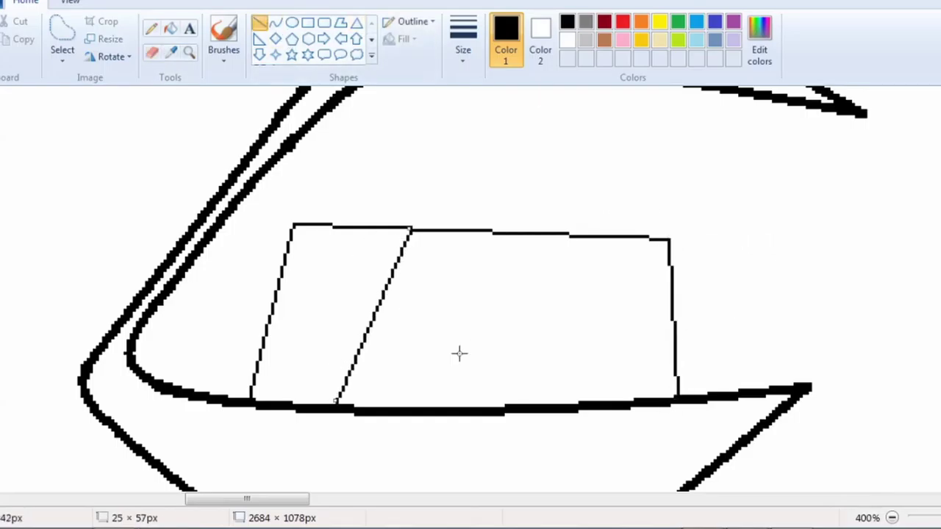
pyautogui.moveTo(522, 234); pyautogui.dragTo(527, 406)
pyautogui.scroll(2, 505, 265)
pyautogui.scroll(-1, 307, 324)
pyautogui.moveTo(307, 325)
pyautogui.mouseDown()
pyautogui.moveTo(309, 246)
pyautogui.moveTo(300, 238)
pyautogui.mouseUp()
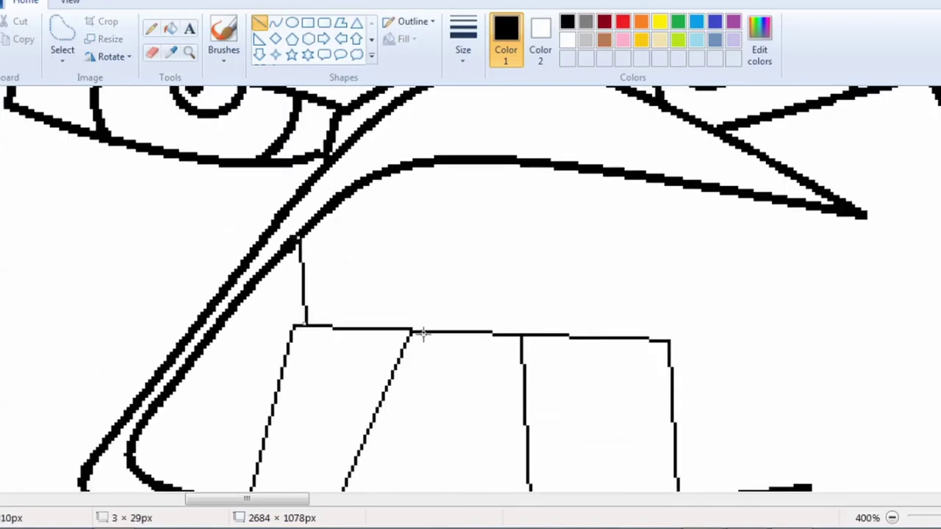
pyautogui.moveTo(423, 331); pyautogui.dragTo(410, 166)
pyautogui.moveTo(518, 334); pyautogui.dragTo(563, 166)
pyautogui.moveTo(647, 337); pyautogui.dragTo(704, 186)
# Select the whole bird with a rectangular selection and move it lower on the canvas to free space above the head.
pyautogui.scroll(-1, 615, 248)
pyautogui.scroll(-3, 615, 248)
pyautogui.scroll(2, 544, 353)
pyautogui.moveTo(452, 499); pyautogui.dragTo(403, 500)
pyautogui.scroll(1, 308, 360)
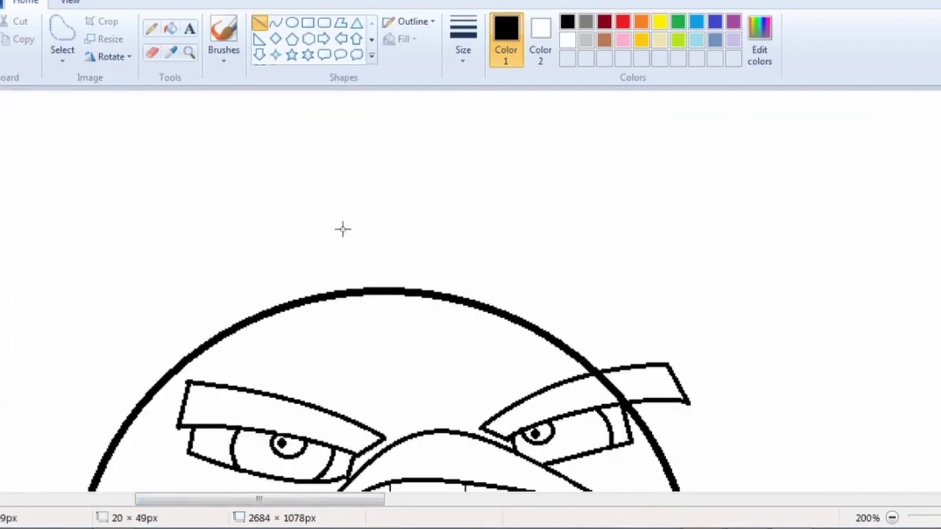
pyautogui.scroll(-2, 343, 229)
pyautogui.click(62, 33)
pyautogui.moveTo(137, 101); pyautogui.dragTo(265, 351)
pyautogui.click(62, 61)
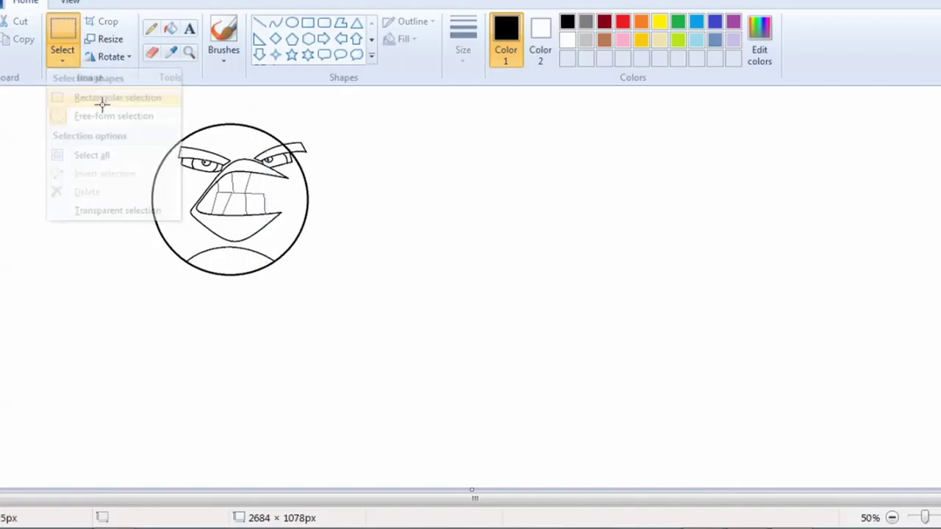
pyautogui.click(103, 103)
pyautogui.moveTo(270, 230); pyautogui.dragTo(285, 358)
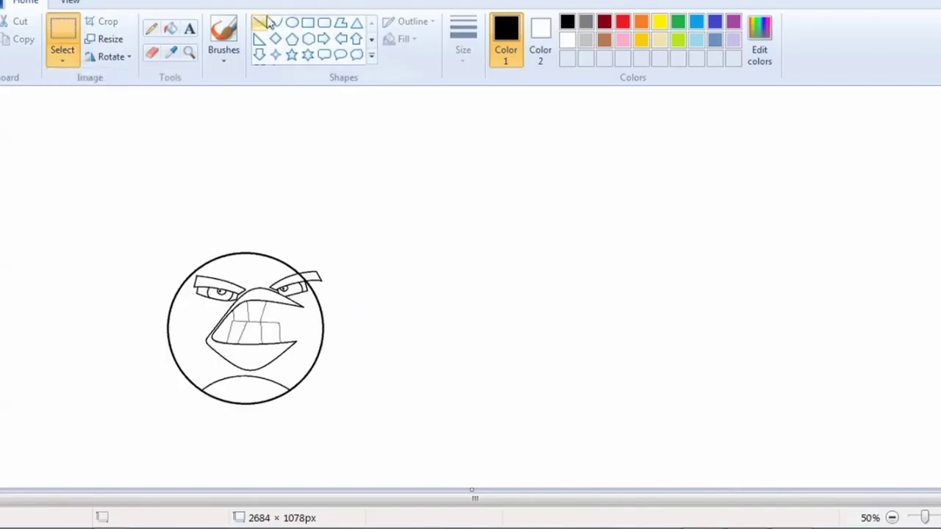
# Draw two leftward-bending feather curves rising from the circle's top, the right about 78 × 220 px and the left about 228 × 210 px.
pyautogui.click(276, 23)
pyautogui.scroll(2, 305, 385)
pyautogui.scroll(2, 292, 465)
pyautogui.moveTo(220, 500)
pyautogui.mouseDown()
pyautogui.moveTo(290, 499)
pyautogui.moveTo(203, 500)
pyautogui.mouseUp()
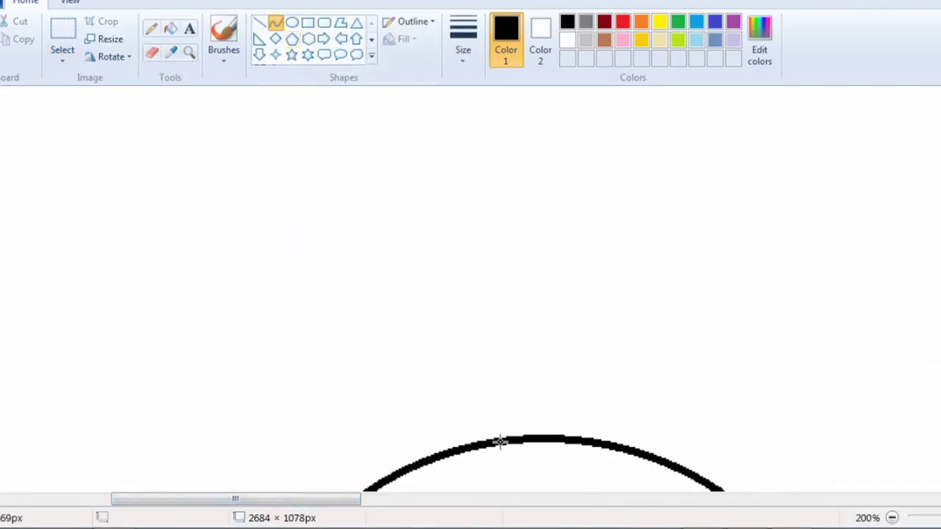
pyautogui.moveTo(500, 442); pyautogui.dragTo(380, 106)
pyautogui.click(475, 338)
pyautogui.moveTo(450, 176); pyautogui.dragTo(439, 162)
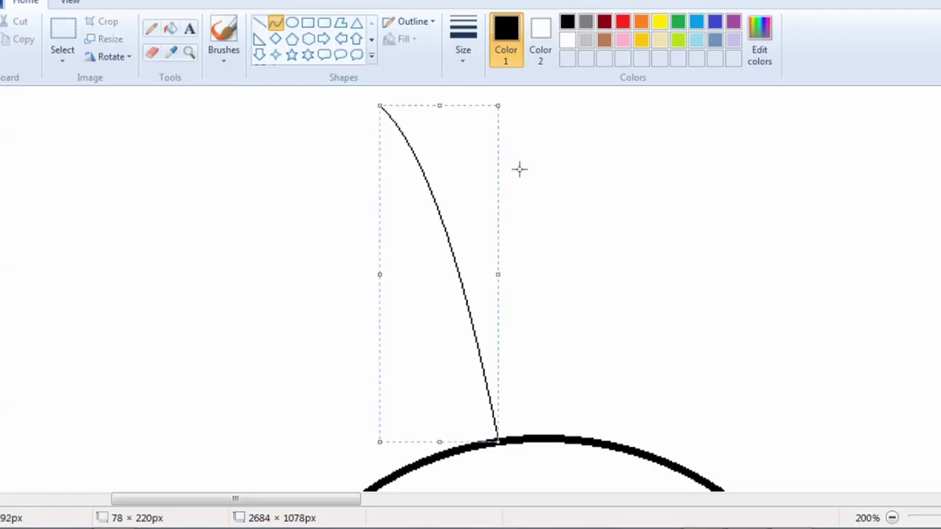
pyautogui.moveTo(485, 439); pyautogui.dragTo(159, 114)
pyautogui.moveTo(402, 284); pyautogui.dragTo(405, 183)
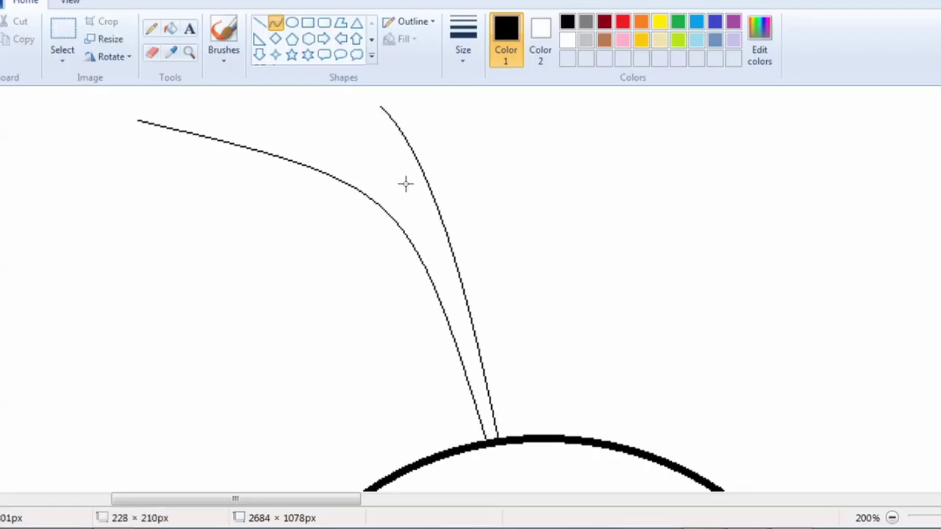
pyautogui.moveTo(341, 180); pyautogui.dragTo(245, 140)
# Close the head feather's top by drawing a curved edge between the upper ends of its two side curves.
pyautogui.scroll(3, 278, 197)
pyautogui.moveTo(163, 220); pyautogui.dragTo(378, 204)
pyautogui.moveTo(378, 201); pyautogui.dragTo(378, 175)
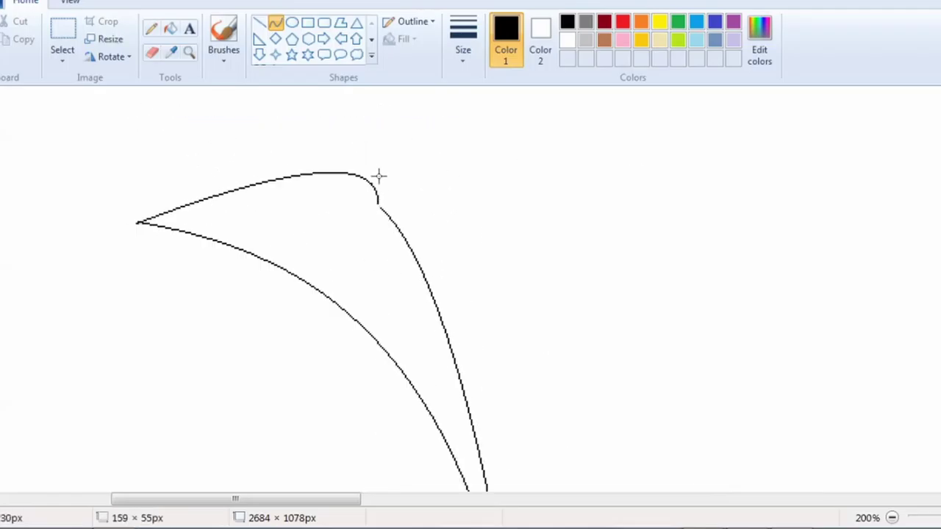
pyautogui.scroll(1, 140, 223)
pyautogui.moveTo(226, 287); pyautogui.dragTo(591, 268)
pyautogui.moveTo(298, 282); pyautogui.dragTo(298, 274)
pyautogui.moveTo(565, 277); pyautogui.dragTo(544, 290)
pyautogui.scroll(-3, 544, 290)
pyautogui.scroll(1, 401, 295)
pyautogui.click(286, 240)
pyautogui.scroll(2, 361, 287)
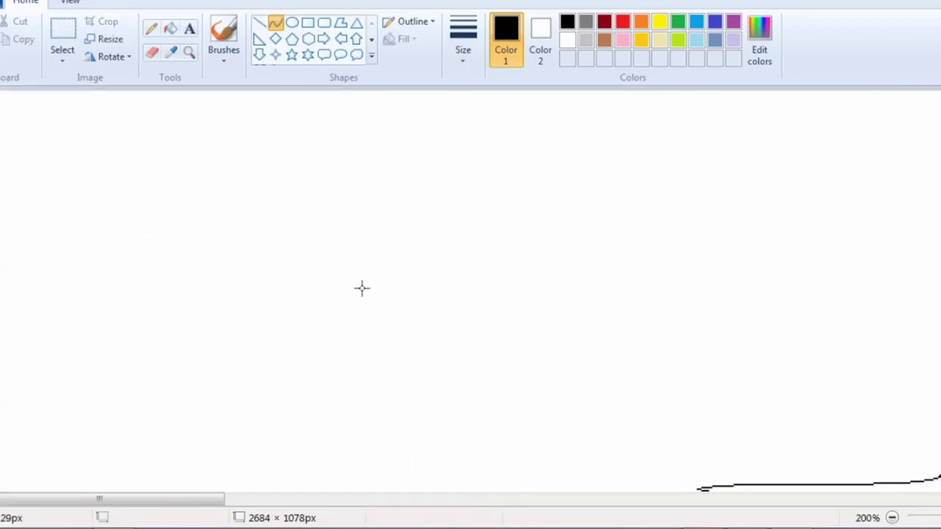
pyautogui.moveTo(199, 499); pyautogui.dragTo(265, 499)
pyautogui.scroll(-9, 333, 351)
pyautogui.scroll(2, 504, 341)
pyautogui.moveTo(162, 499); pyautogui.dragTo(210, 499)
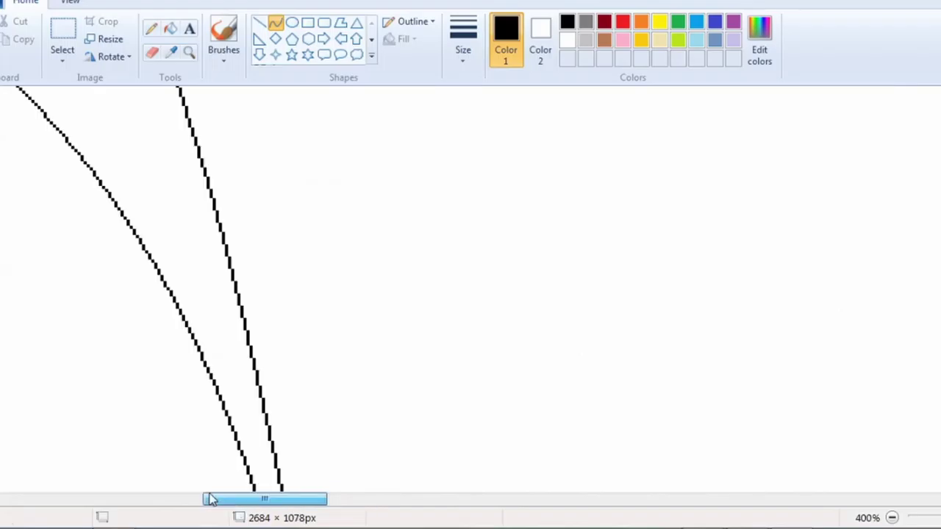
pyautogui.click(604, 21)
pyautogui.click(205, 151)
pyautogui.hotkey('ctrl', 'z')
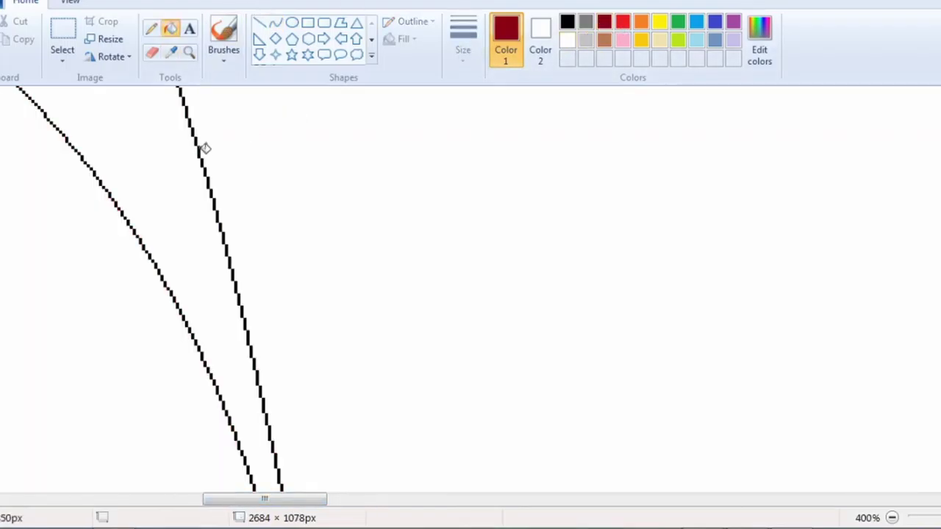
pyautogui.click(269, 170)
pyautogui.hotkey('ctrl', 'z')
pyautogui.scroll(-6, 233, 245)
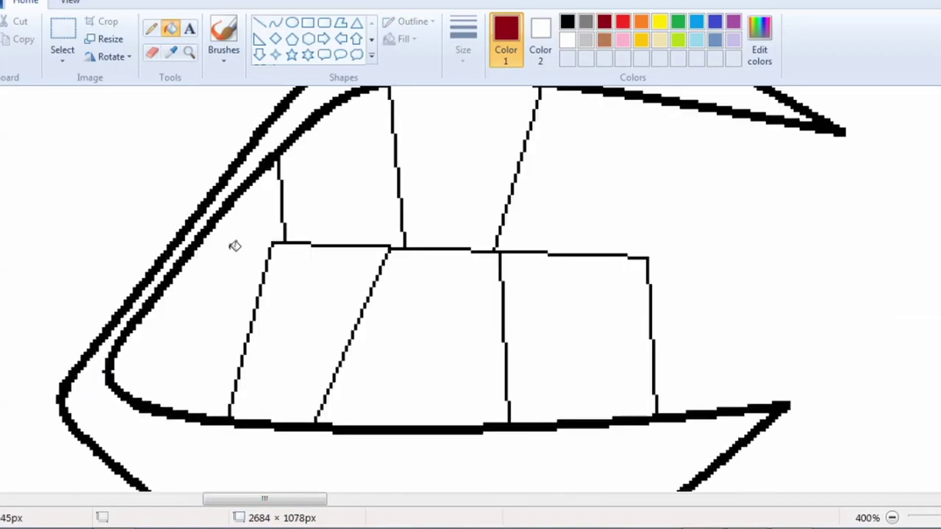
pyautogui.scroll(1, 235, 246)
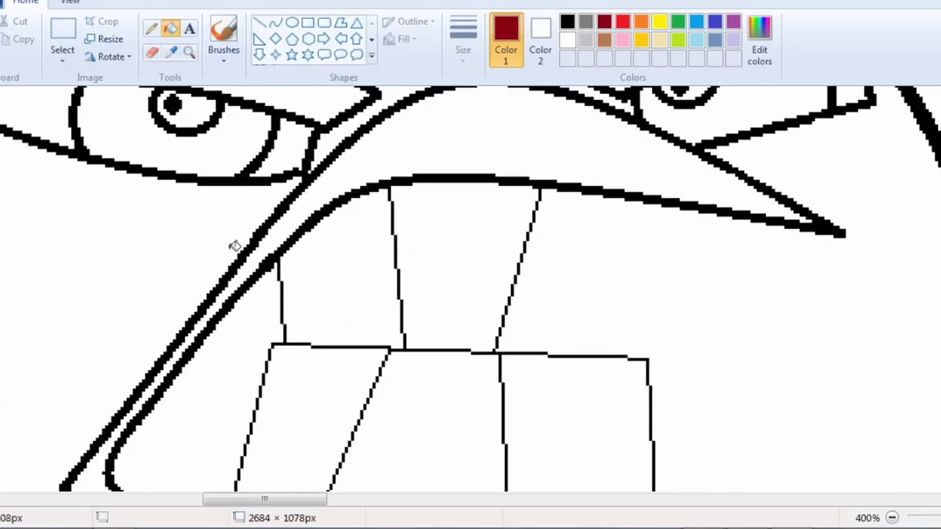
# Choose the Line tool with the second-thinnest line size for thickening the feather outline.
pyautogui.click(260, 23)
pyautogui.click(464, 52)
pyautogui.click(474, 122)
pyautogui.scroll(5, 334, 272)
pyautogui.scroll(-1, 277, 335)
pyautogui.scroll(-1, 237, 405)
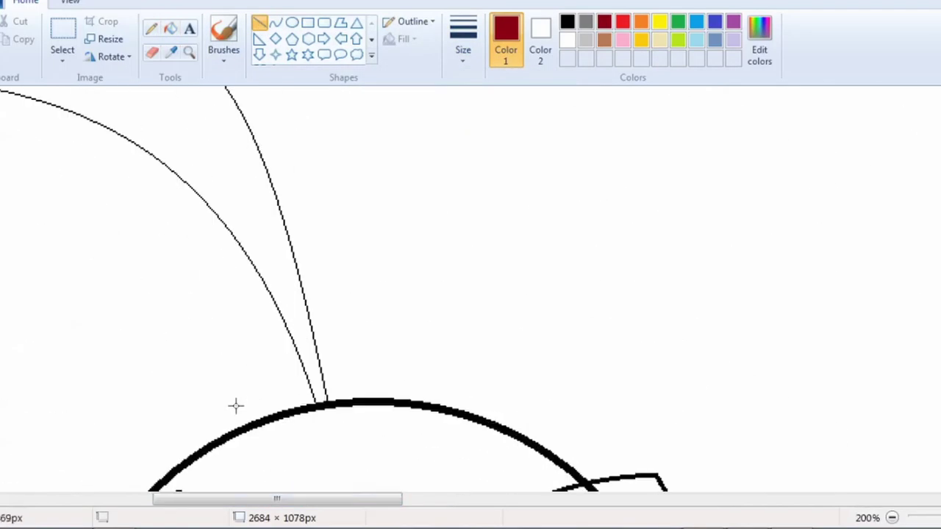
pyautogui.scroll(1, 295, 405)
pyautogui.scroll(-2, 297, 401)
pyautogui.scroll(1, 175, 370)
pyautogui.moveTo(331, 402); pyautogui.dragTo(372, 159)
pyautogui.click(468, 212)
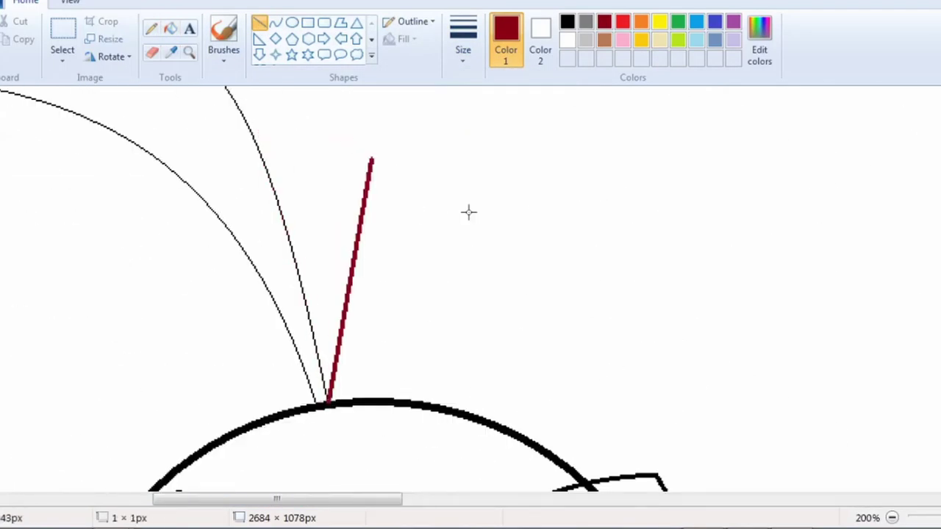
pyautogui.hotkey('ctrl', 'z')
# Trace the feather's right side with a thicker black curve about 76 × 218 px, bending it to match the thin outline.
pyautogui.click(567, 23)
pyautogui.scroll(2, 806, 241)
pyautogui.moveTo(329, 463); pyautogui.dragTo(211, 131)
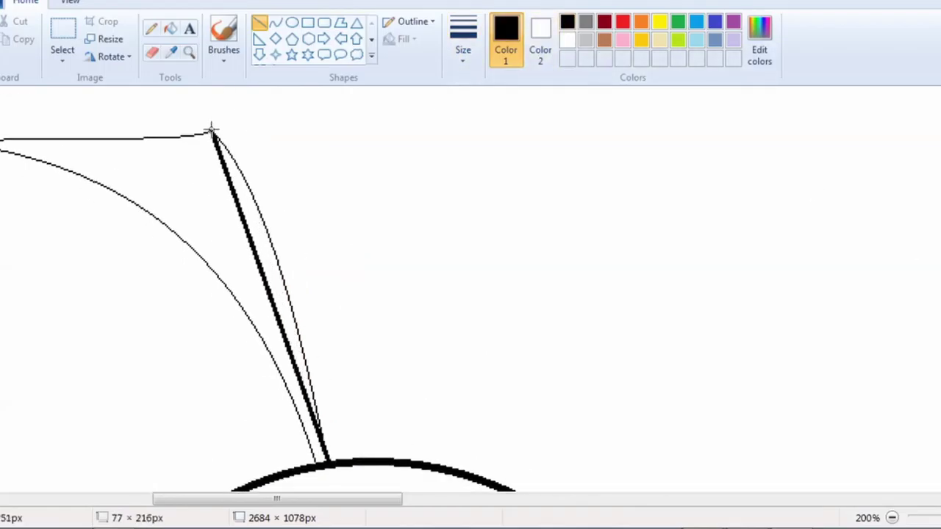
pyautogui.moveTo(257, 268); pyautogui.dragTo(265, 261)
pyautogui.hotkey('ctrl', 'z')
pyautogui.click(275, 23)
pyautogui.moveTo(327, 463); pyautogui.dragTo(212, 130)
pyautogui.moveTo(282, 330); pyautogui.dragTo(296, 330)
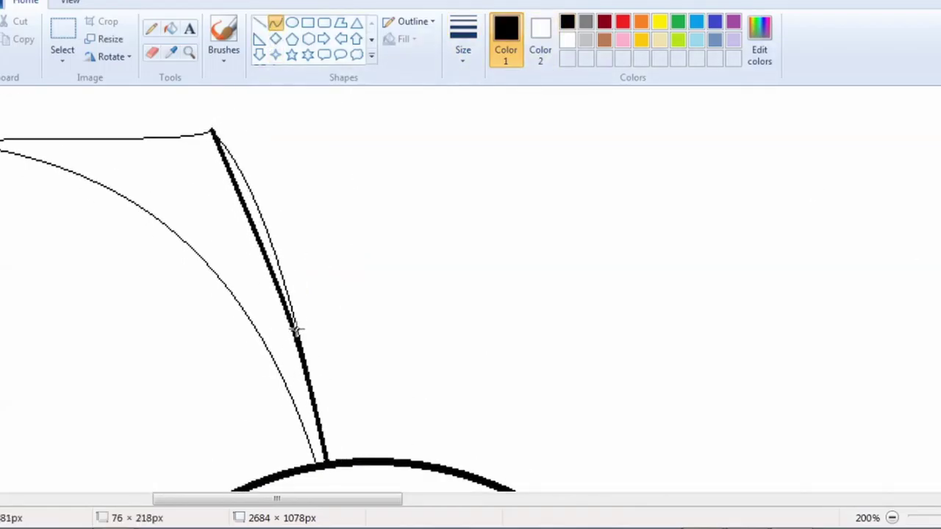
pyautogui.moveTo(254, 213); pyautogui.dragTo(274, 210)
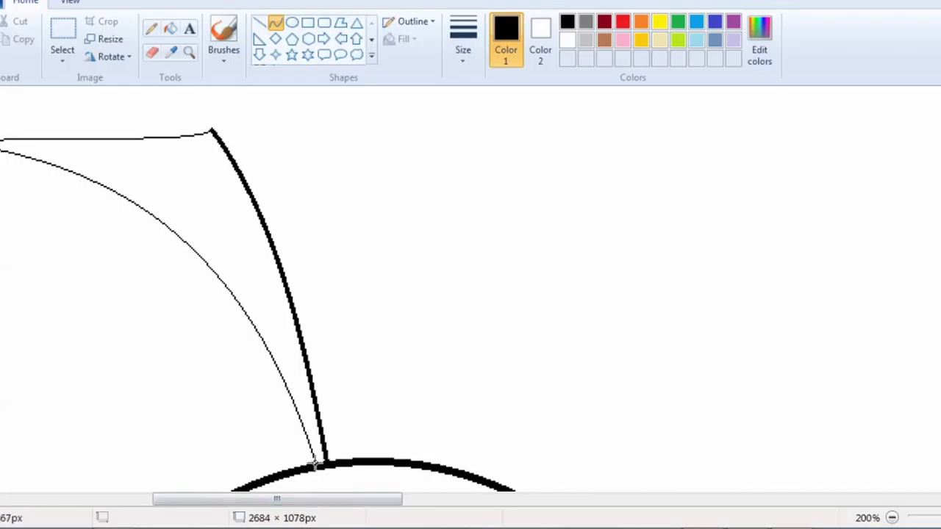
# Trace the feather's left side and its top edge with the same thicker black curves.
pyautogui.moveTo(316, 465); pyautogui.dragTo(0, 156)
pyautogui.moveTo(227, 335); pyautogui.dragTo(257, 301)
pyautogui.moveTo(161, 224); pyautogui.dragTo(181, 185)
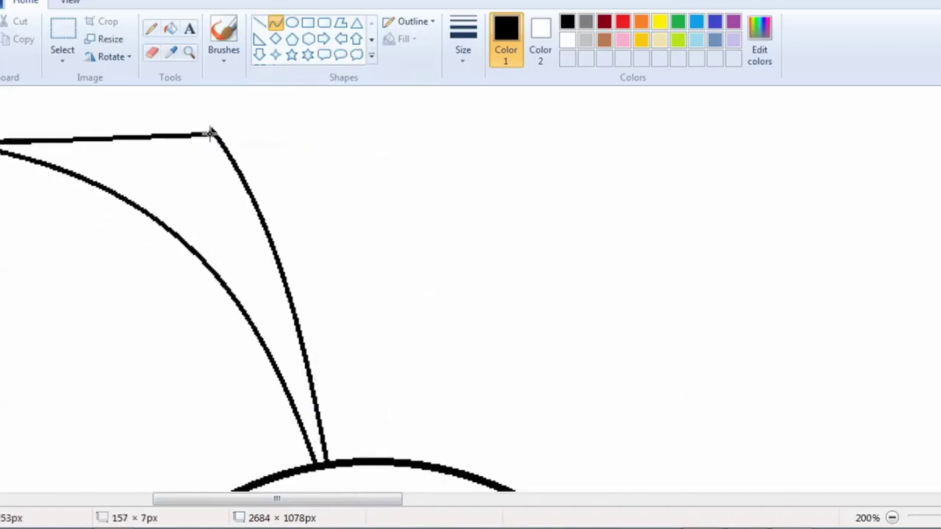
pyautogui.click(152, 28)
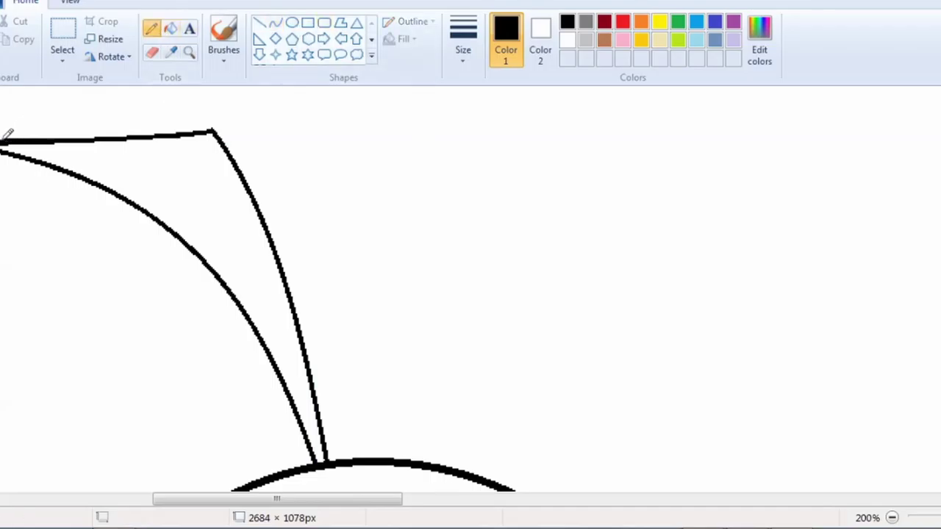
# Trace the upper teeth dividers and the lower teeth row's top edge with black lines in the second-thinnest size.
pyautogui.scroll(-2, 331, 163)
pyautogui.scroll(2, 463, 303)
pyautogui.moveTo(123, 503); pyautogui.dragTo(279, 501)
pyautogui.scroll(-2, 356, 403)
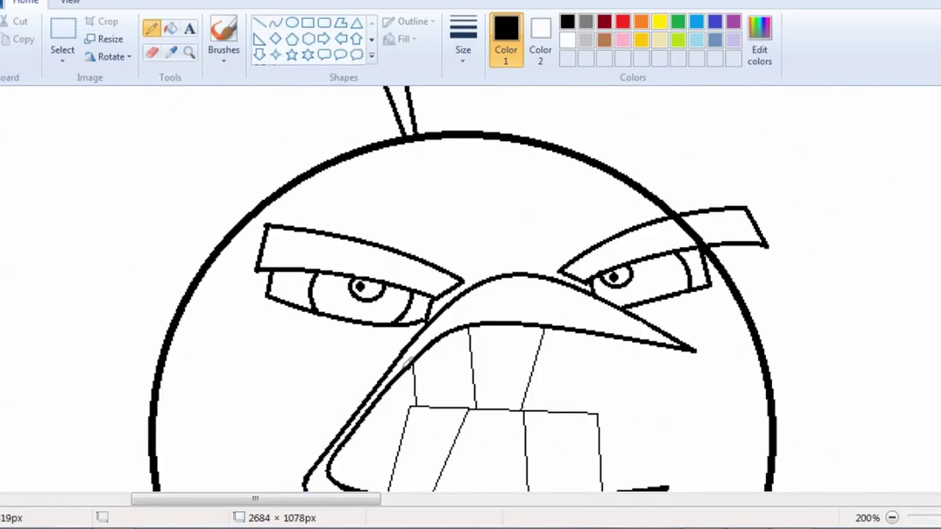
pyautogui.click(259, 22)
pyautogui.scroll(-1, 458, 403)
pyautogui.scroll(2, 578, 422)
pyautogui.scroll(-2, 504, 517)
pyautogui.moveTo(210, 501); pyautogui.dragTo(282, 505)
pyautogui.scroll(-2, 301, 486)
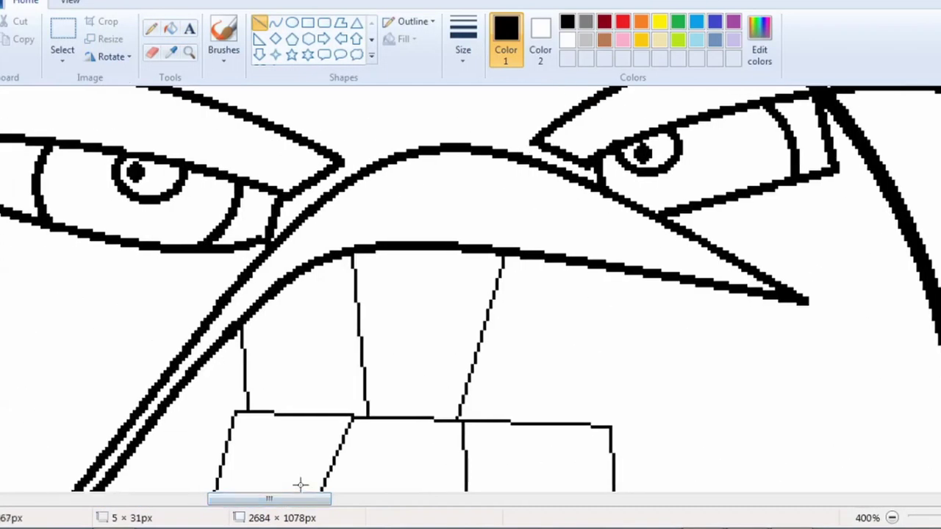
pyautogui.scroll(-1, 315, 286)
pyautogui.click(463, 49)
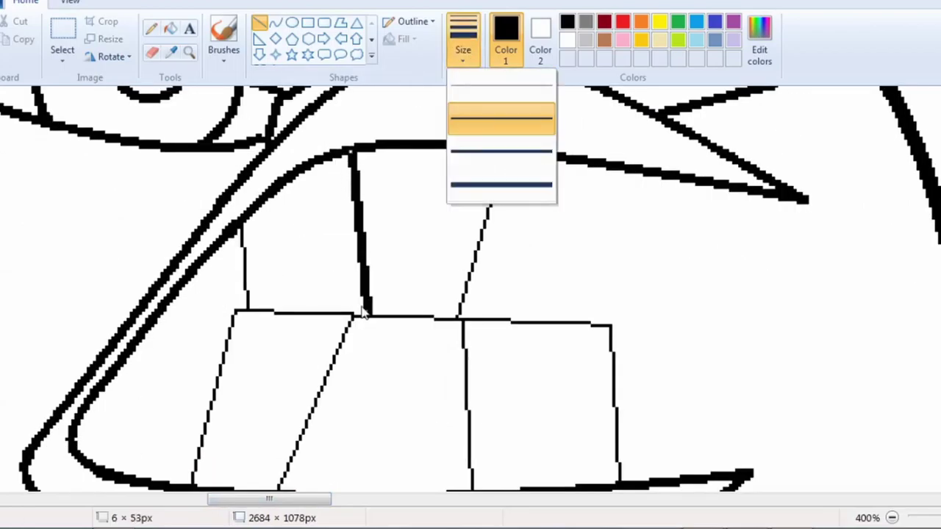
pyautogui.click(504, 120)
pyautogui.moveTo(232, 314); pyautogui.dragTo(609, 325)
pyautogui.moveTo(503, 151); pyautogui.dragTo(461, 314)
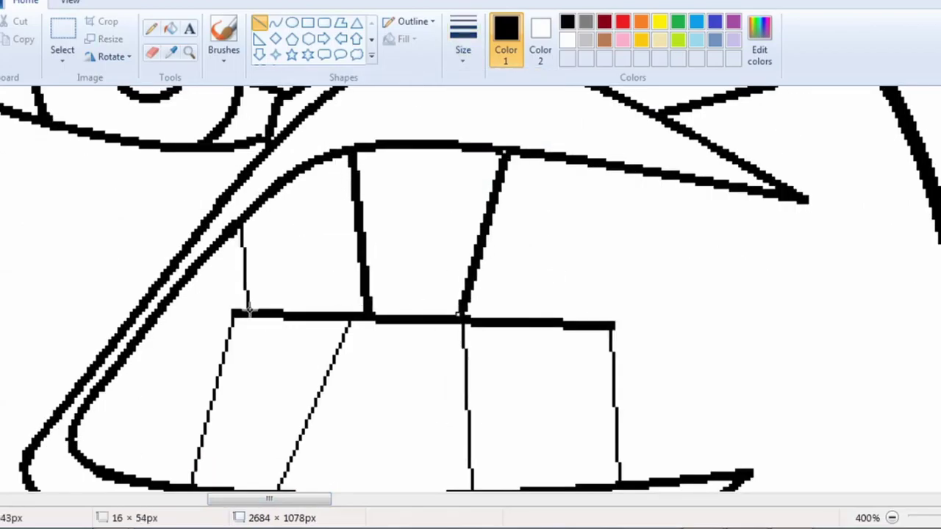
# Trace the lower teeth's side edges and dividers with thicker black lines down to the lower beak edge.
pyautogui.moveTo(191, 490); pyautogui.dragTo(233, 315)
pyautogui.scroll(-1, 233, 316)
pyautogui.moveTo(280, 390); pyautogui.dragTo(350, 211)
pyautogui.moveTo(462, 214); pyautogui.dragTo(470, 399)
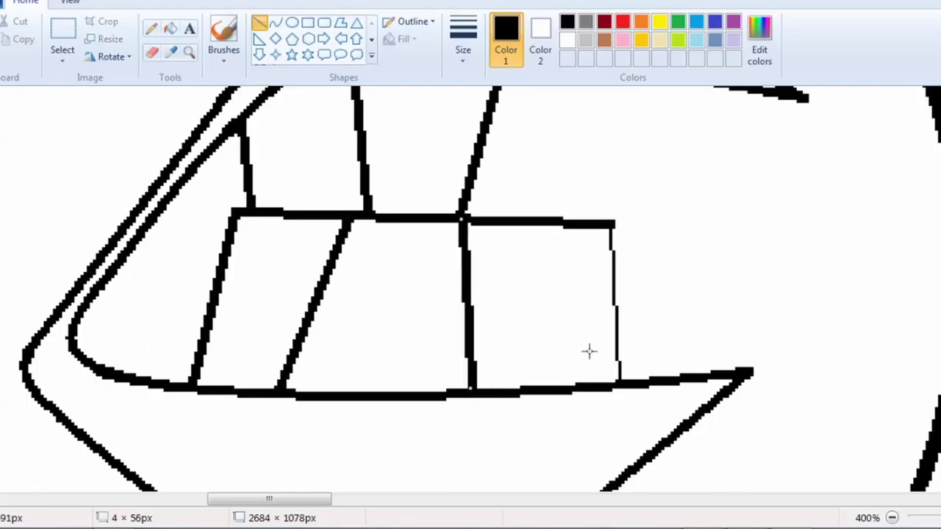
pyautogui.moveTo(610, 221); pyautogui.dragTo(618, 386)
pyautogui.scroll(2, 658, 251)
pyautogui.scroll(-4, 658, 251)
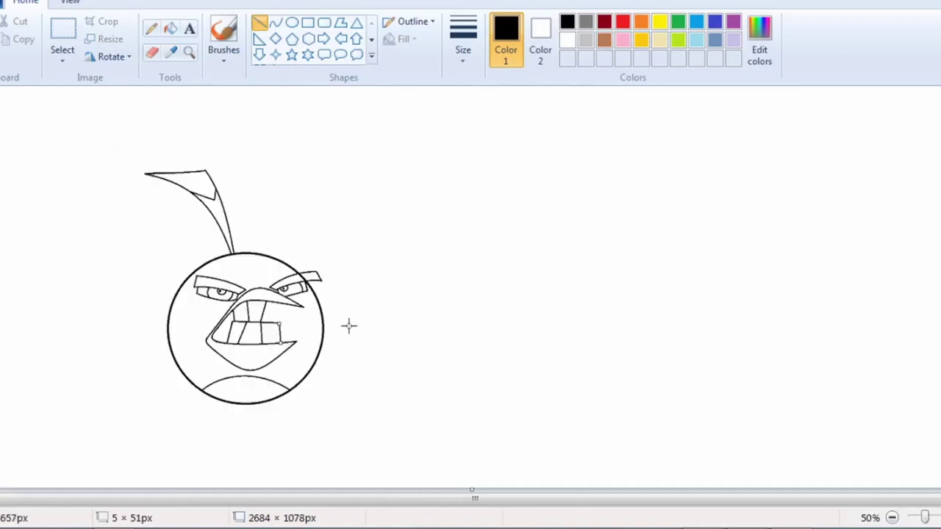
# Fill the feather's tip with light orange and its lower part with black.
pyautogui.scroll(2, 349, 326)
pyautogui.scroll(-3, 345, 351)
pyautogui.scroll(-2, 348, 353)
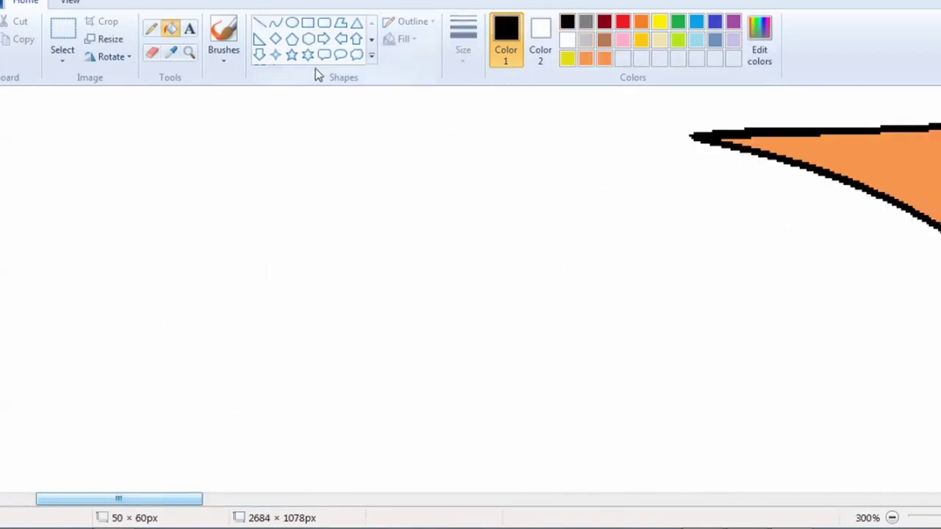
pyautogui.hscroll(3, 514, 294)
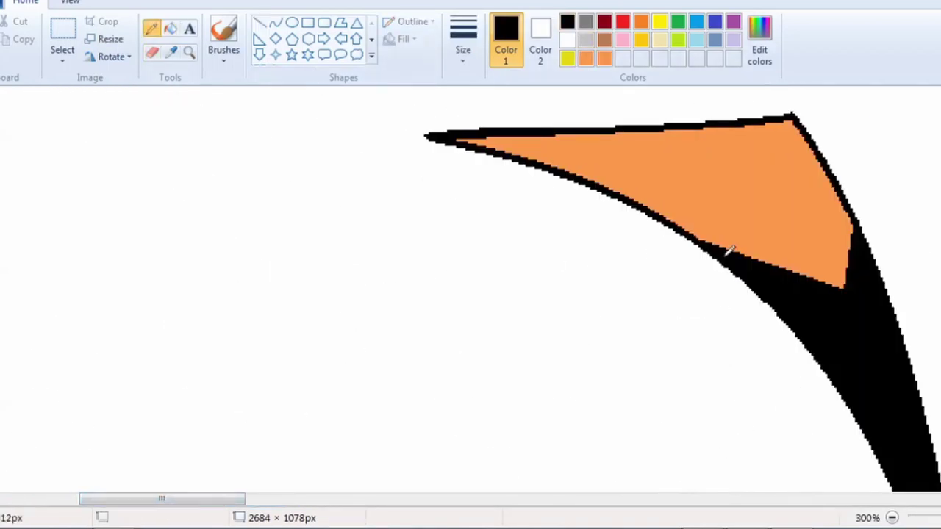
pyautogui.scroll(-2, 727, 253)
# Try to recolour the feather tip with a darker custom orange.
pyautogui.click(171, 29)
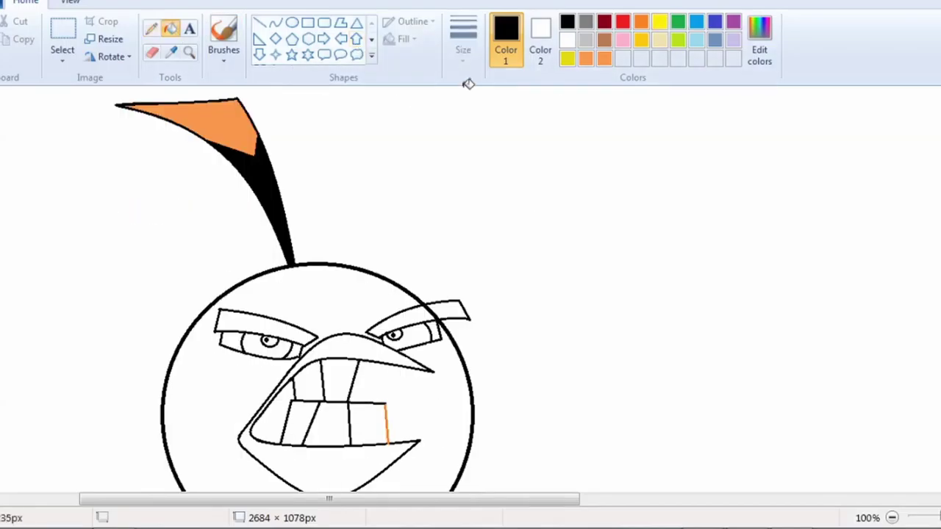
pyautogui.click(641, 22)
pyautogui.click(759, 41)
pyautogui.click(338, 360)
pyautogui.moveTo(648, 209)
pyautogui.mouseDown()
pyautogui.moveTo(648, 245)
pyautogui.moveTo(648, 200)
pyautogui.mouseUp()
pyautogui.click(231, 124)
pyautogui.click(760, 40)
pyautogui.click(338, 360)
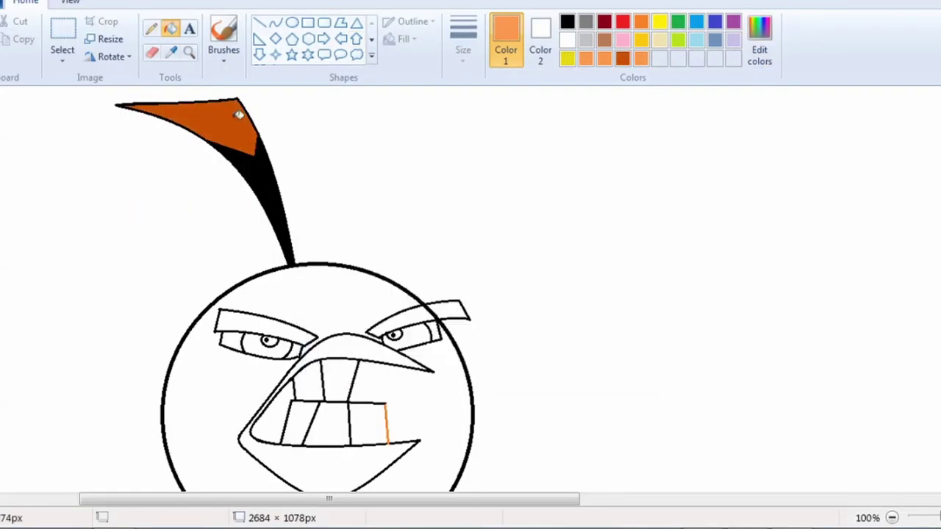
# Undo the last feather fills and the orange recolouring of the lower right tooth's edge.
pyautogui.hotkey('ctrl', 'z')
pyautogui.hotkey('ctrl', 'z')
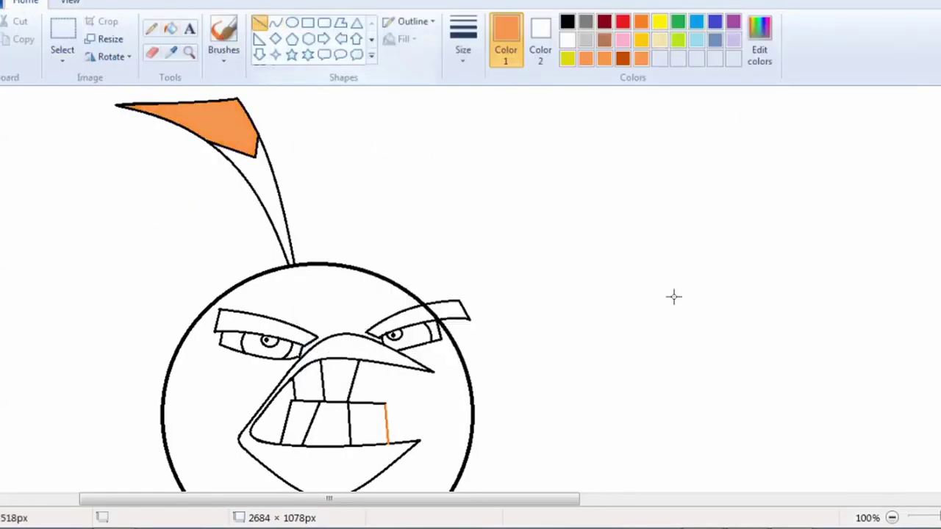
pyautogui.scroll(2, 674, 297)
pyautogui.hotkey('ctrl', 'z')
pyautogui.click(171, 29)
pyautogui.click(583, 175)
pyautogui.scroll(-2, 487, 168)
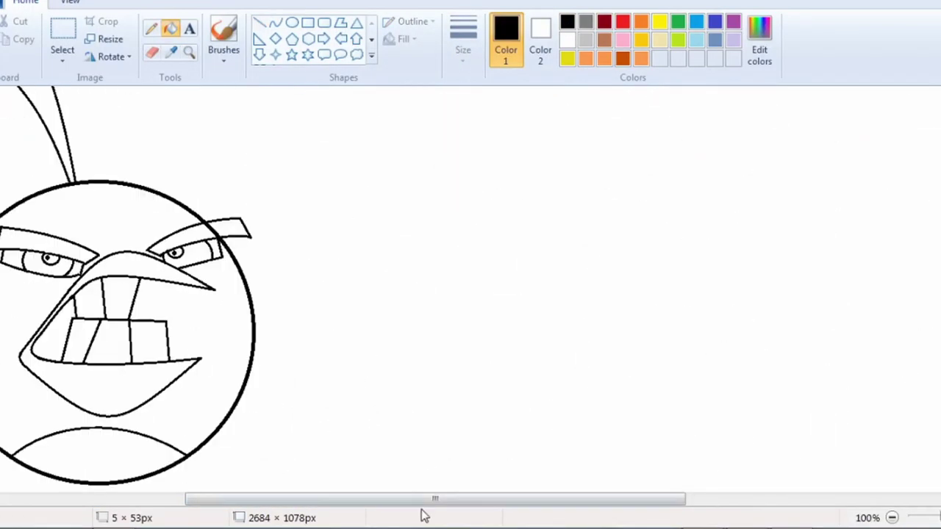
# Mark the junctions of the feather tip's outline with light grey pencil pixels and fill the feather's lower part with black.
pyautogui.moveTo(422, 501); pyautogui.dragTo(381, 501)
pyautogui.scroll(3, 221, 235)
pyautogui.scroll(3, 150, 175)
pyautogui.click(151, 29)
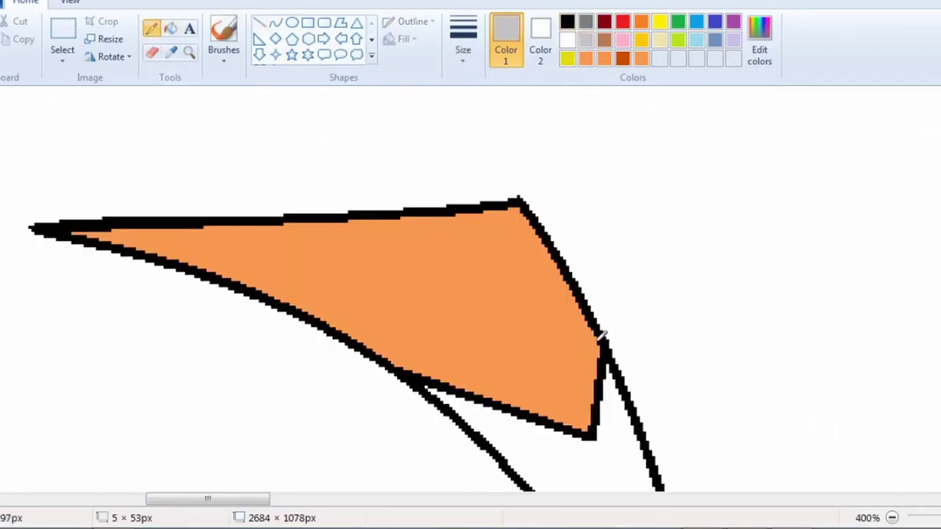
pyautogui.click(642, 61)
pyautogui.scroll(-3, 510, 191)
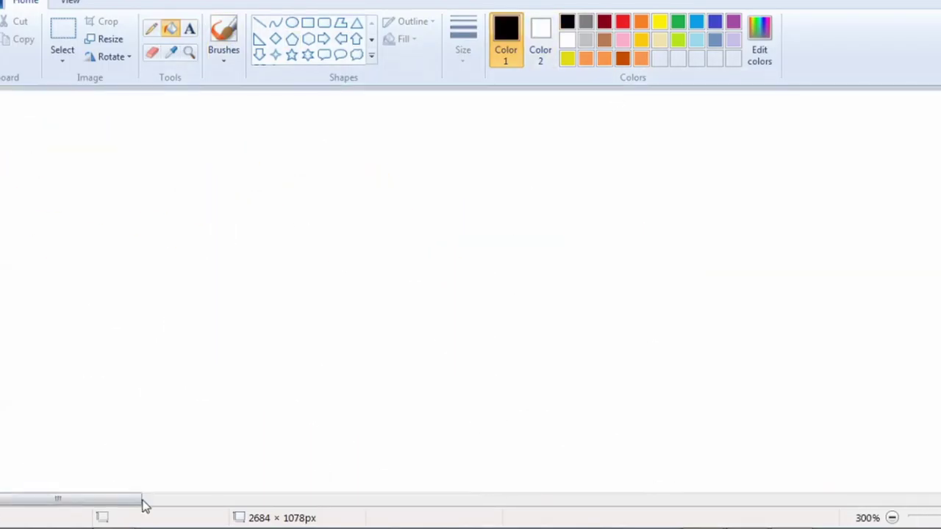
# Fill both eyebrows with dark red, including the part of the right eyebrow outside the head circle.
pyautogui.scroll(-1, 357, 294)
pyautogui.click(151, 28)
pyautogui.moveTo(140, 503)
pyautogui.mouseDown()
pyautogui.moveTo(347, 502)
pyautogui.moveTo(315, 504)
pyautogui.mouseUp()
pyautogui.scroll(-4, 358, 294)
pyautogui.scroll(-1, 250, 464)
pyautogui.doubleClick(606, 26)
pyautogui.click(656, 120)
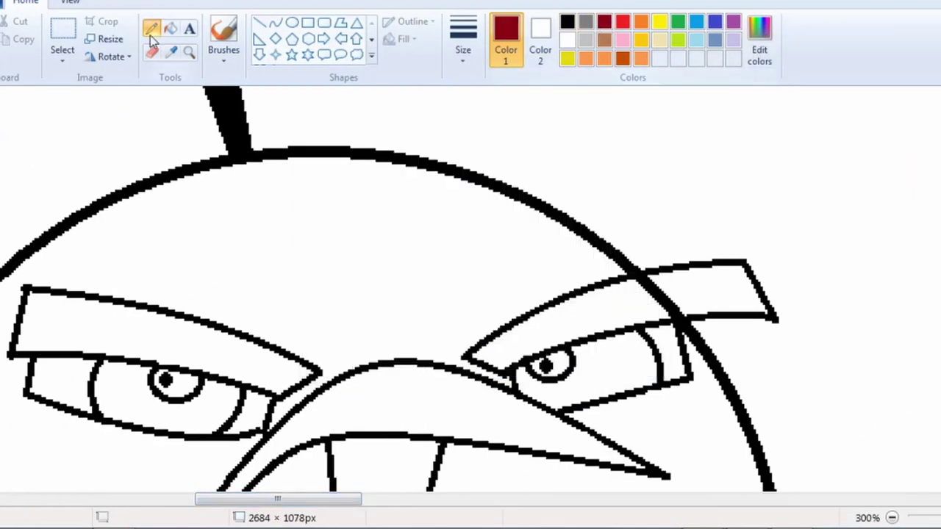
pyautogui.click(171, 28)
pyautogui.click(195, 345)
pyautogui.click(581, 324)
pyautogui.click(713, 282)
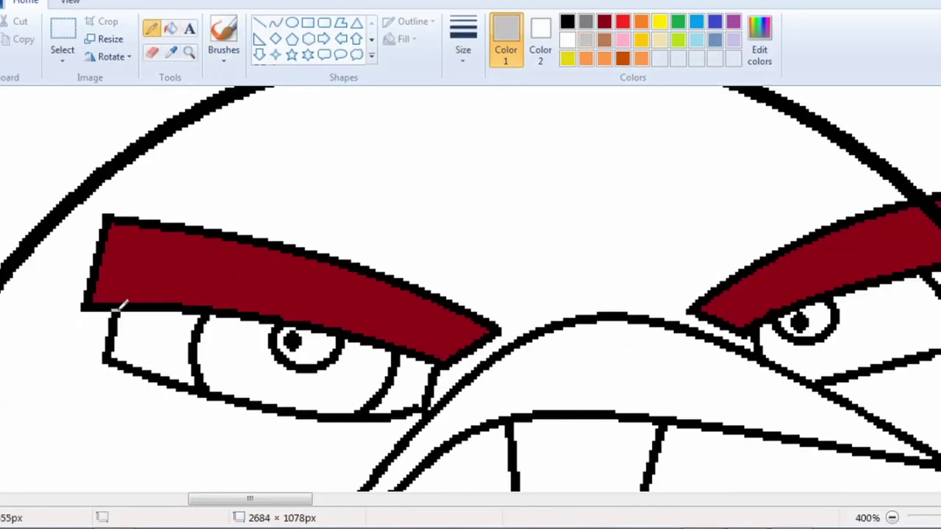
# Mark the eyebrow outline junctions with light grey pencil pixels and recolour the eyebrow outlines dark red.
pyautogui.moveTo(250, 500); pyautogui.dragTo(296, 499)
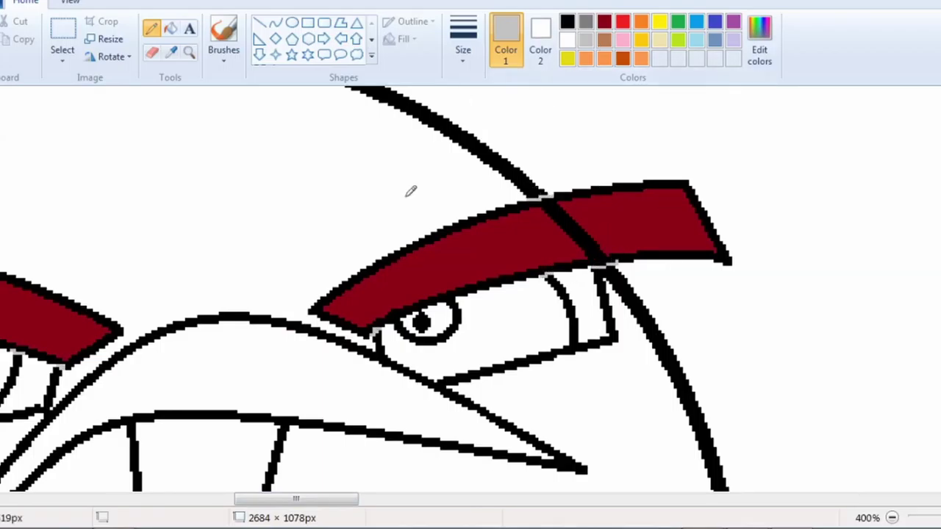
pyautogui.hscroll(-3, 514, 206)
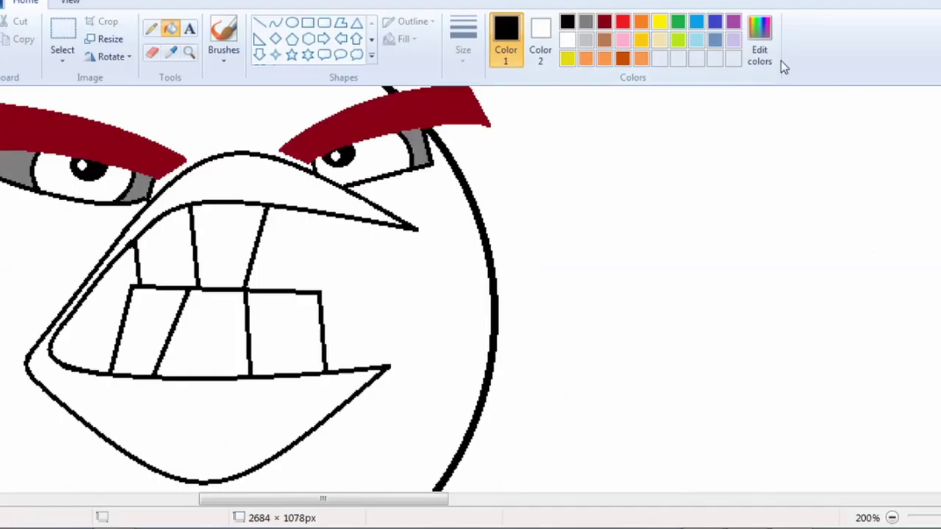
# Fill the bird's body with a custom near-black and the beak with orange.
pyautogui.click(759, 41)
pyautogui.click(330, 374)
pyautogui.click(472, 363)
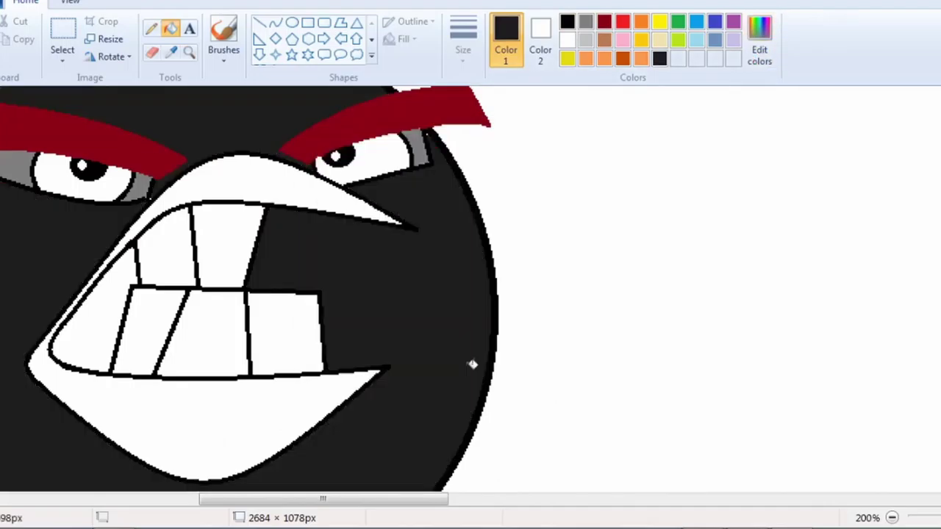
pyautogui.click(641, 22)
pyautogui.click(331, 205)
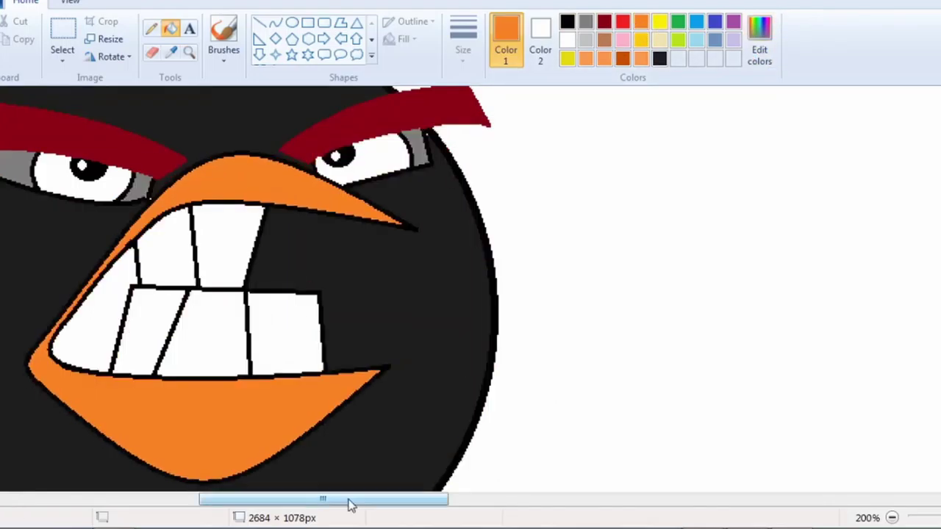
# Mark the points where the eye outlines meet the beak outline with light grey pencil pixels.
pyautogui.click(152, 28)
pyautogui.click(567, 22)
pyautogui.scroll(2, 473, 144)
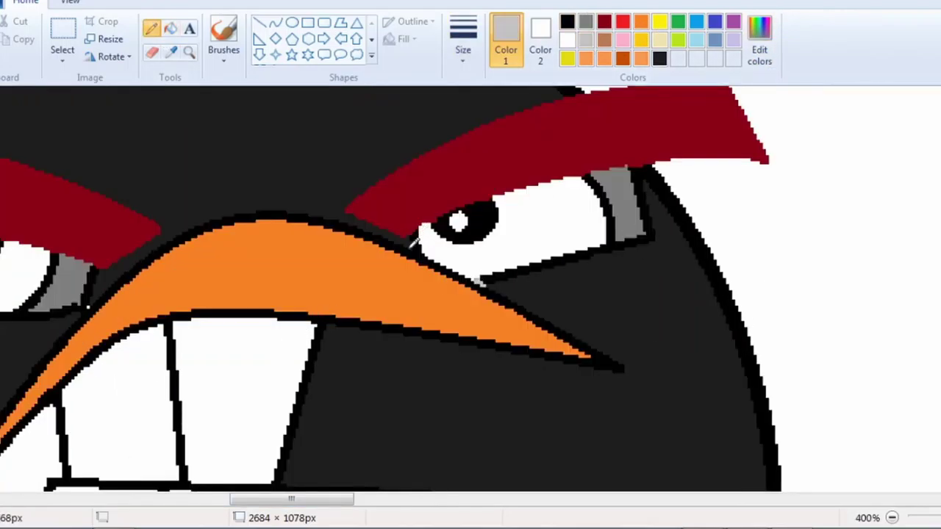
pyautogui.scroll(1, 368, 446)
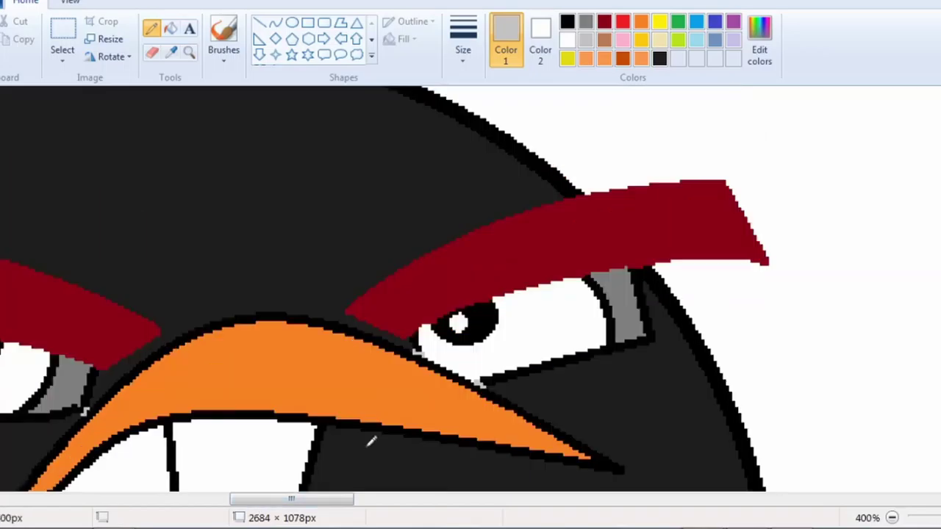
# Mark the points where the tooth lines meet the beak outline with light grey pencil pixels.
pyautogui.scroll(2, 367, 445)
pyautogui.scroll(-4, 336, 373)
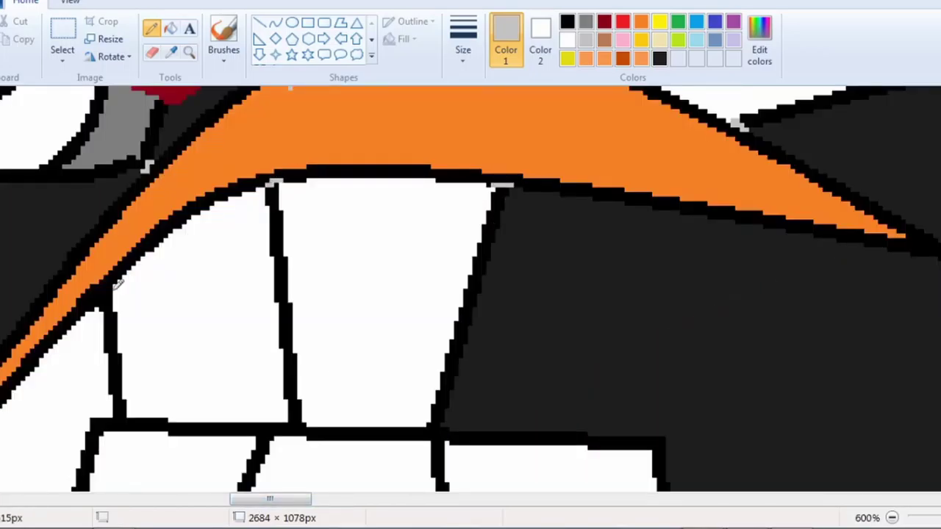
pyautogui.scroll(1, 113, 287)
pyautogui.moveTo(119, 340); pyautogui.dragTo(129, 328)
pyautogui.moveTo(265, 499); pyautogui.dragTo(246, 499)
pyautogui.scroll(-5, 353, 313)
pyautogui.moveTo(314, 294); pyautogui.dragTo(331, 296)
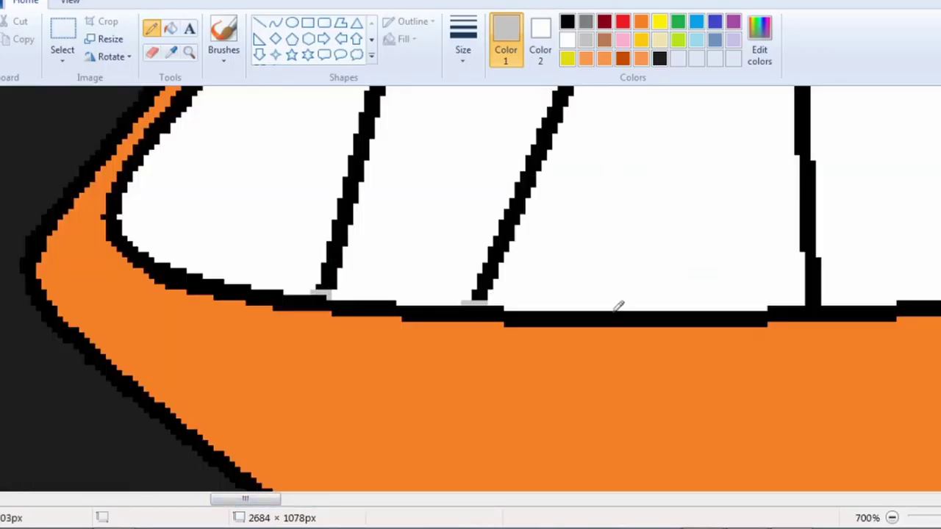
pyautogui.moveTo(801, 304); pyautogui.dragTo(826, 303)
pyautogui.moveTo(246, 499); pyautogui.dragTo(306, 499)
pyautogui.moveTo(156, 289); pyautogui.dragTo(184, 282)
pyautogui.scroll(1, 315, 441)
pyautogui.scroll(-5, 316, 441)
pyautogui.click(171, 28)
pyautogui.click(641, 58)
pyautogui.click(368, 172)
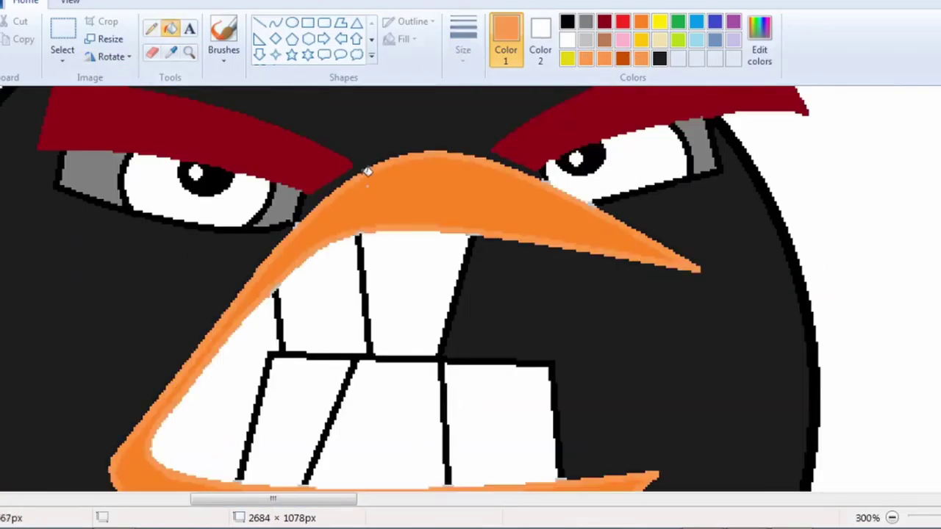
pyautogui.hotkey('ctrl', 'z')
# Sample the beak's orange and fill the beak outline with it.
pyautogui.click(171, 52)
pyautogui.click(433, 160)
pyautogui.click(171, 29)
pyautogui.click(430, 158)
pyautogui.scroll(-3, 423, 174)
pyautogui.scroll(5, 423, 177)
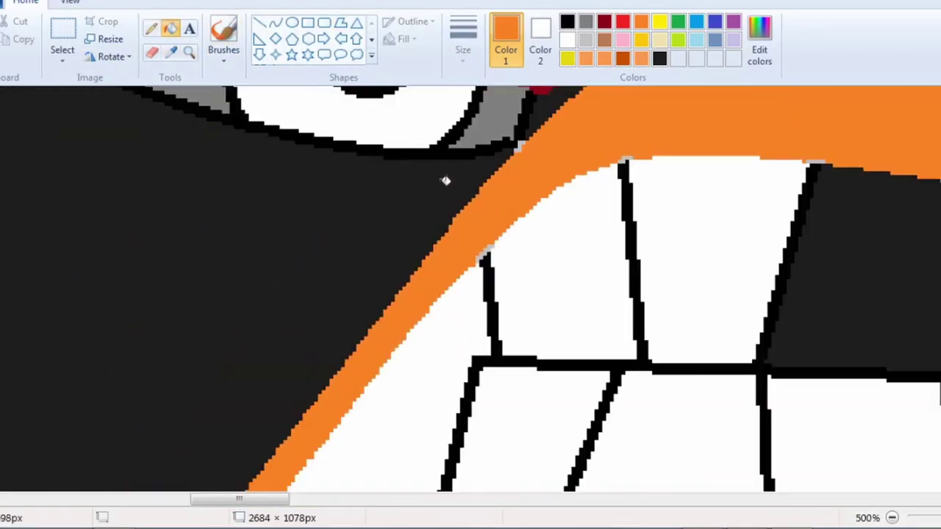
# Recolour the light grey junction marks between the teeth and the beak with the beak's orange.
pyautogui.click(632, 158)
pyautogui.click(815, 162)
pyautogui.scroll(1, 662, 191)
pyautogui.scroll(-4, 523, 245)
pyautogui.click(536, 274)
pyautogui.scroll(-1, 596, 243)
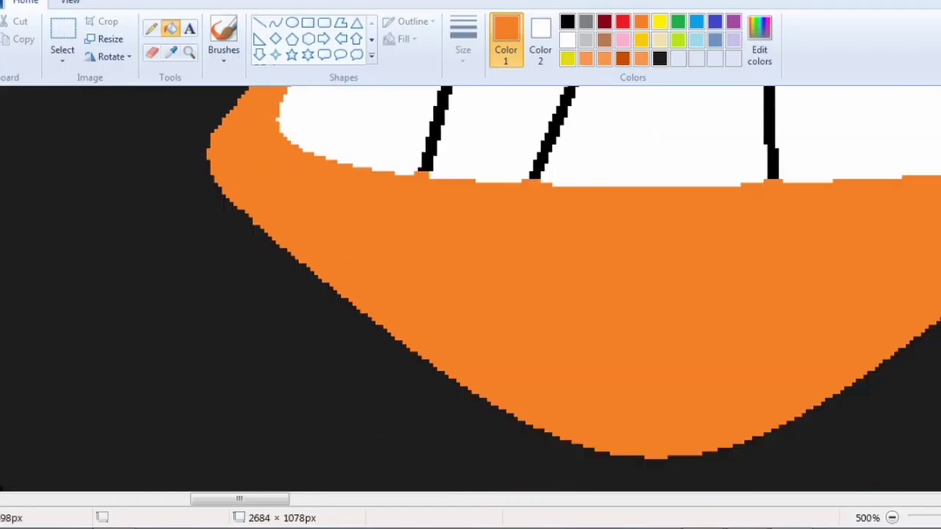
# Draw a straight black line about 23 × 47 px as the outer edge of an extra upper right tooth.
pyautogui.scroll(2, 300, 371)
pyautogui.moveTo(239, 499); pyautogui.dragTo(286, 499)
pyautogui.scroll(2, 426, 311)
pyautogui.scroll(-3, 427, 311)
pyautogui.scroll(4, 851, 248)
pyautogui.scroll(-2, 850, 247)
pyautogui.scroll(1, 308, 367)
pyautogui.click(568, 21)
pyautogui.click(259, 22)
pyautogui.moveTo(450, 372); pyautogui.dragTo(534, 197)
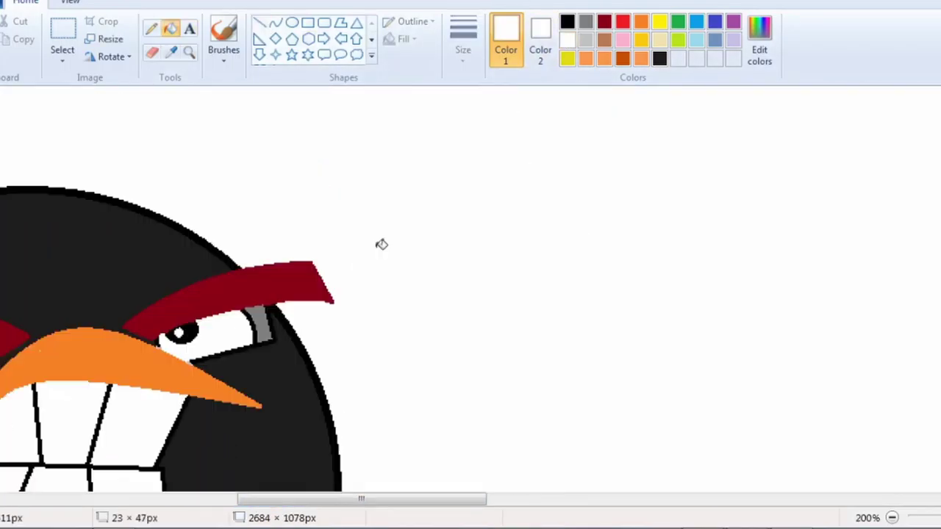
# Fill the thick tooth lines white and redraw the tooth divisions with thinner straight black lines.
pyautogui.scroll(-3, 381, 243)
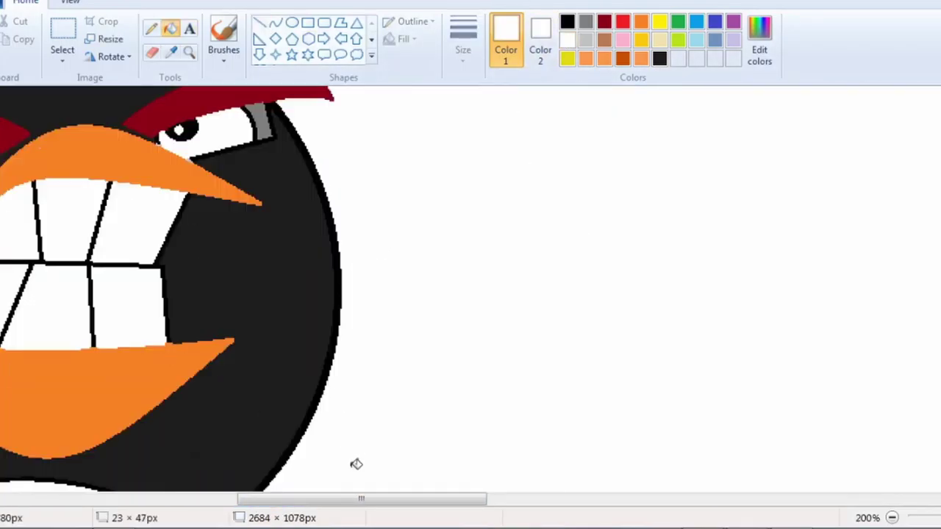
pyautogui.hscroll(-3, 359, 482)
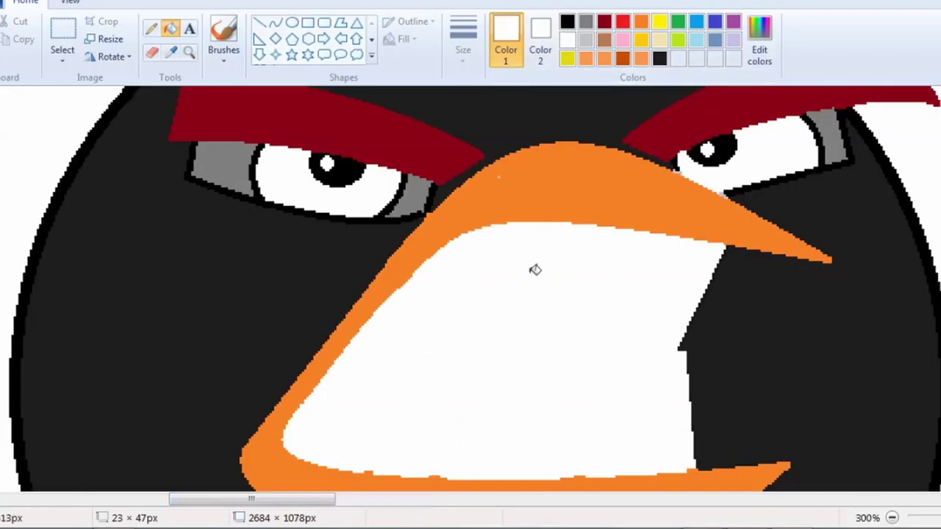
pyautogui.click(463, 44)
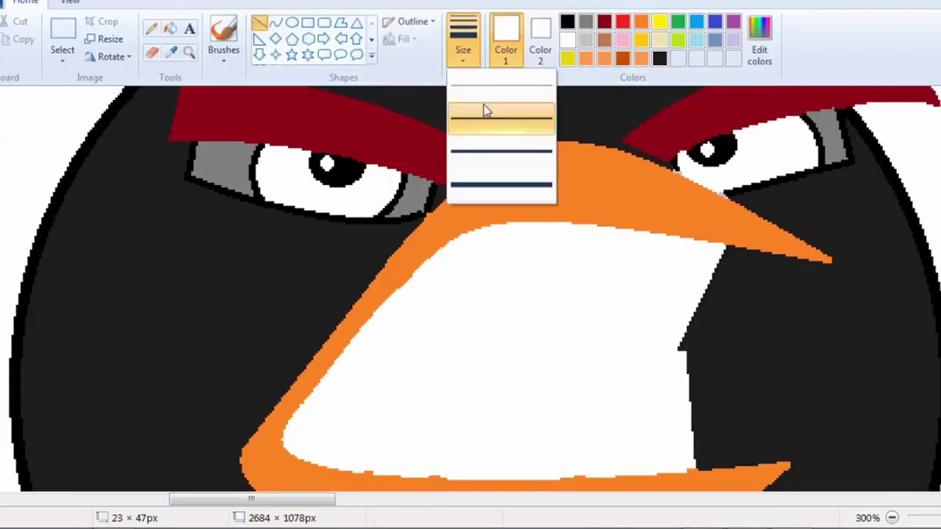
pyautogui.click(485, 110)
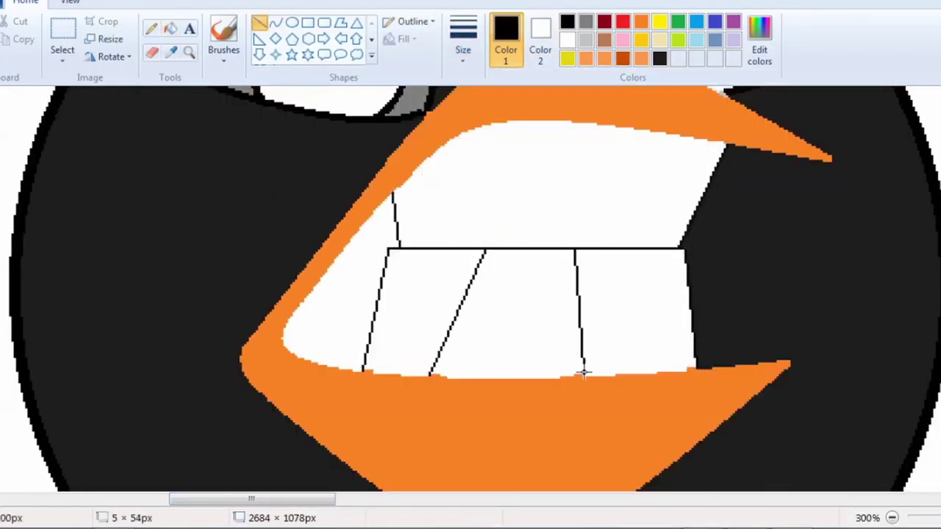
pyautogui.scroll(3, 686, 146)
pyautogui.scroll(2, 639, 295)
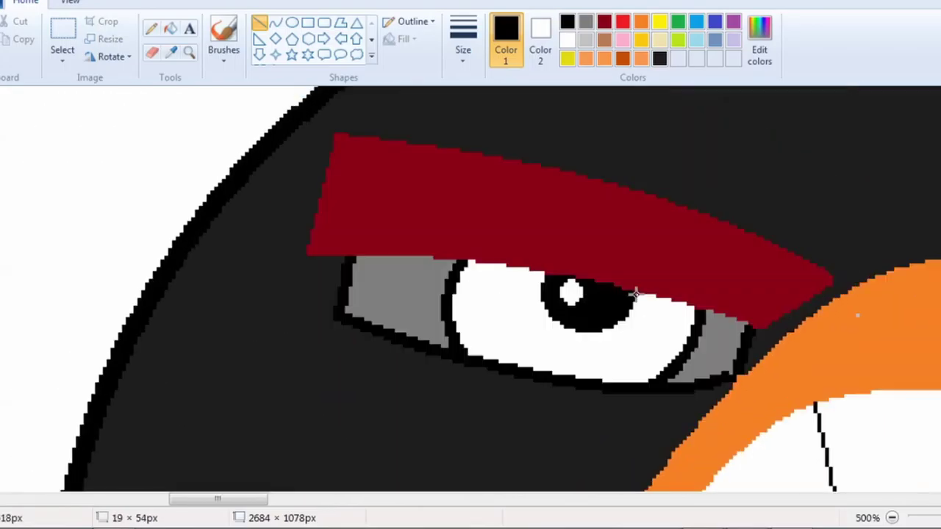
# Refill the bird's body with a darker custom near-black and mix a dark grey custom colour.
pyautogui.scroll(-4, 444, 290)
pyautogui.scroll(1, 493, 292)
pyautogui.click(171, 29)
pyautogui.click(759, 40)
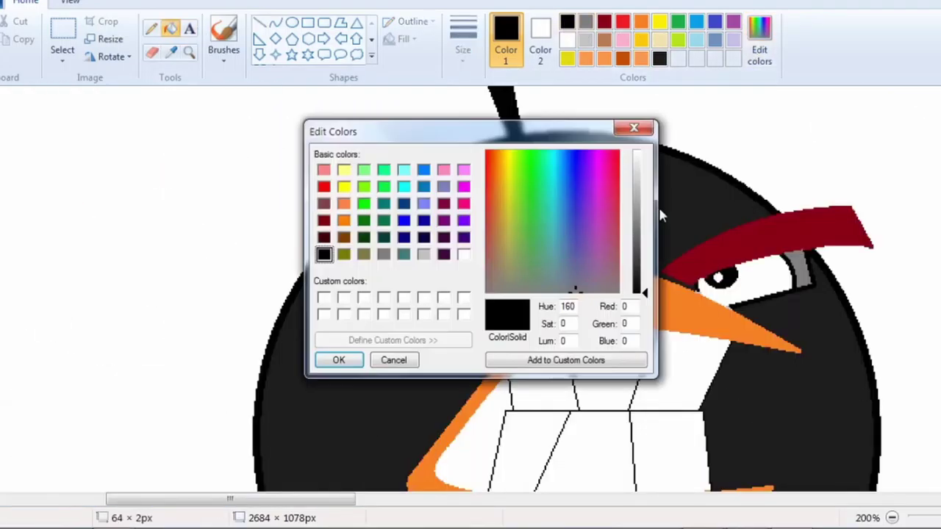
pyautogui.click(339, 360)
pyautogui.click(520, 203)
pyautogui.moveTo(644, 292)
pyautogui.mouseDown()
pyautogui.moveTo(644, 273)
pyautogui.moveTo(645, 283)
pyautogui.mouseUp()
pyautogui.click(759, 41)
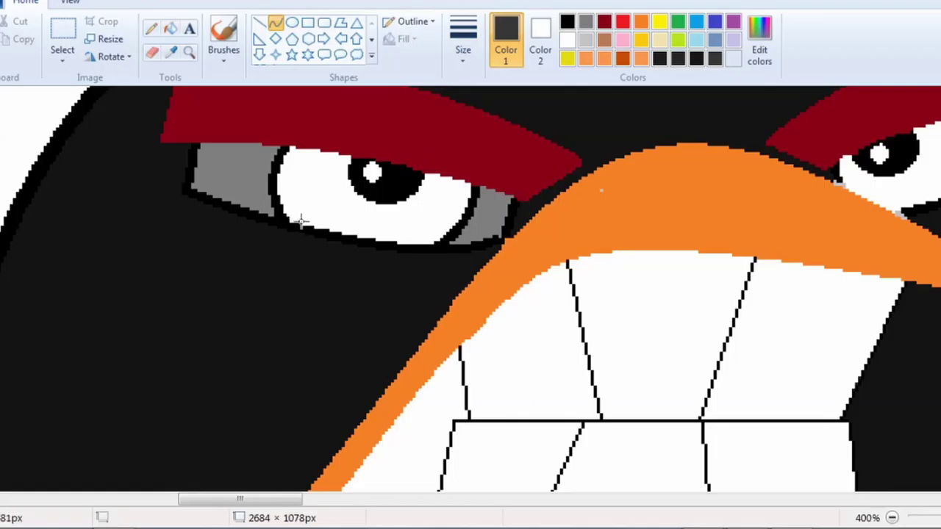
pyautogui.moveTo(300, 193); pyautogui.dragTo(447, 223)
pyautogui.moveTo(361, 194); pyautogui.dragTo(346, 176)
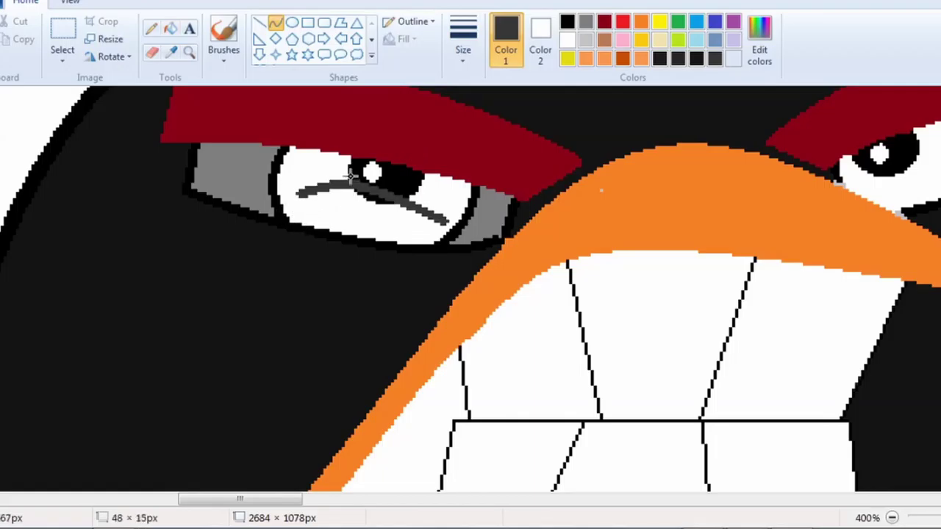
pyautogui.moveTo(404, 198); pyautogui.dragTo(410, 192)
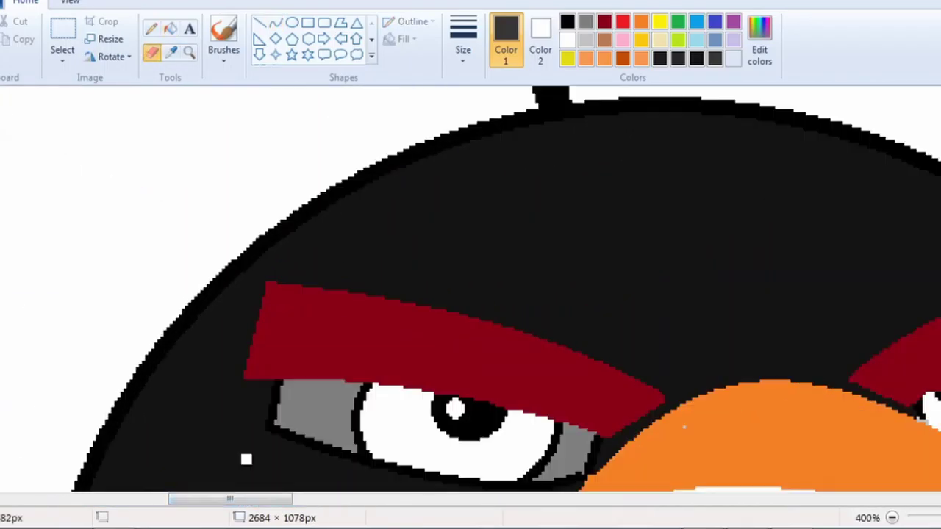
# Fill the body and eye outlines with the body's near-black and retouch the leftover grey junction pixels.
pyautogui.click(171, 29)
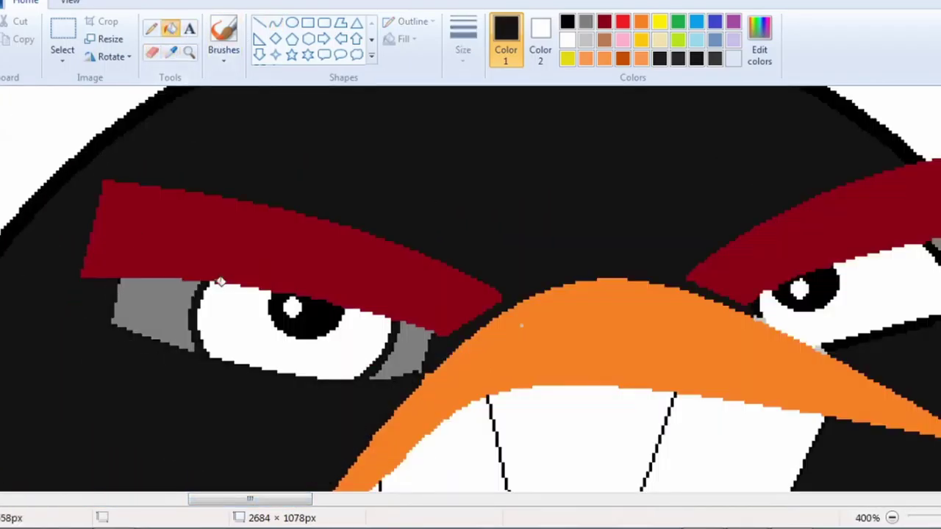
pyautogui.moveTo(250, 500)
pyautogui.mouseDown()
pyautogui.moveTo(311, 499)
pyautogui.moveTo(239, 504)
pyautogui.mouseUp()
pyautogui.scroll(1, 492, 300)
pyautogui.click(152, 28)
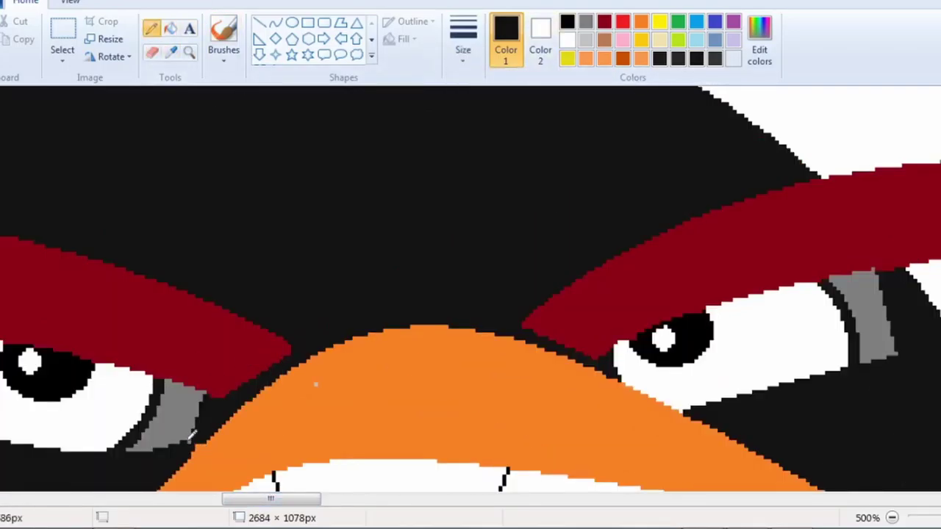
# Sample the eyebrow's dark red and retouch the eyebrow edges with the pencil.
pyautogui.click(171, 52)
pyautogui.click(867, 239)
pyautogui.scroll(-4, 609, 411)
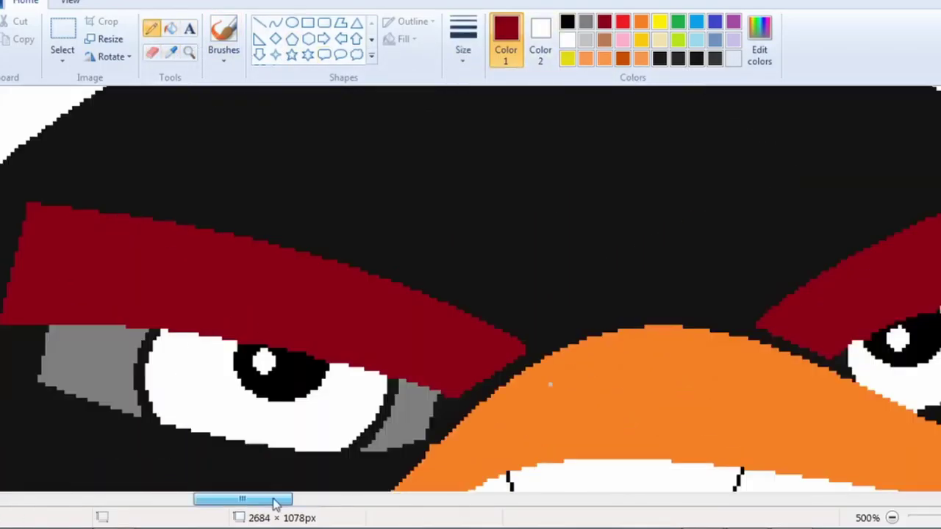
pyautogui.scroll(-2, 364, 361)
pyautogui.scroll(1, 672, 295)
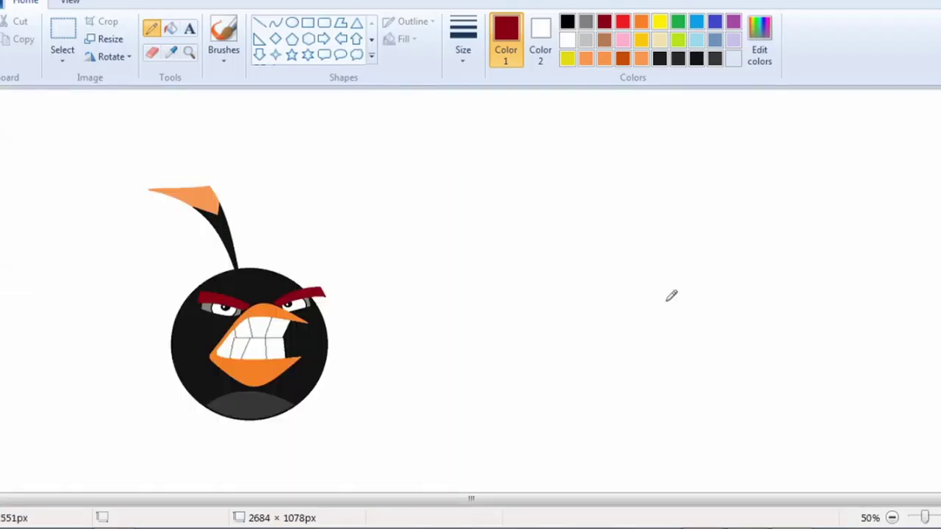
# Sample the beak's orange and pencil over the stray light pixel on the upper beak.
pyautogui.scroll(3, 366, 374)
pyautogui.moveTo(250, 502); pyautogui.dragTo(311, 503)
pyautogui.scroll(-5, 307, 441)
pyautogui.click(171, 52)
pyautogui.click(552, 298)
pyautogui.click(556, 292)
pyautogui.scroll(-2, 454, 245)
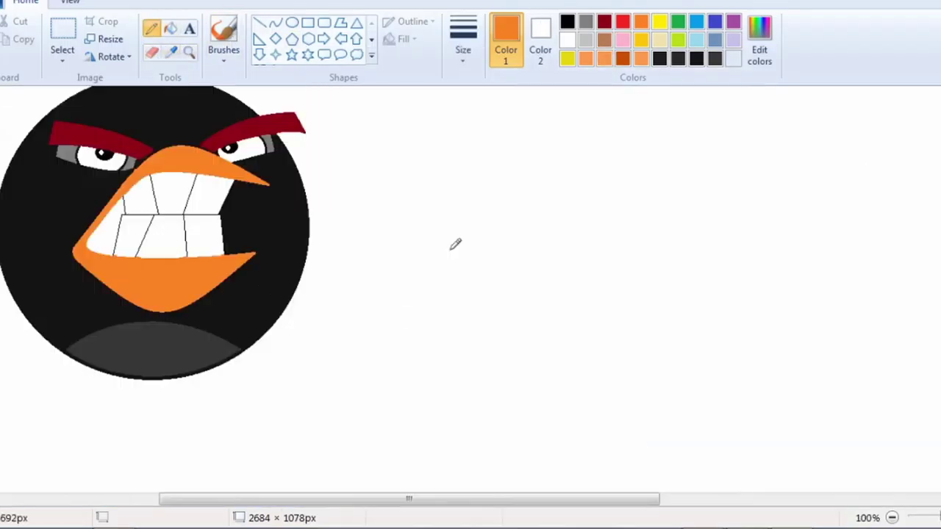
# Recolour the curved dividing lines between the white and shaded parts of the eyes mid grey.
pyautogui.scroll(2, 454, 254)
pyautogui.click(170, 28)
pyautogui.click(586, 23)
pyautogui.click(316, 270)
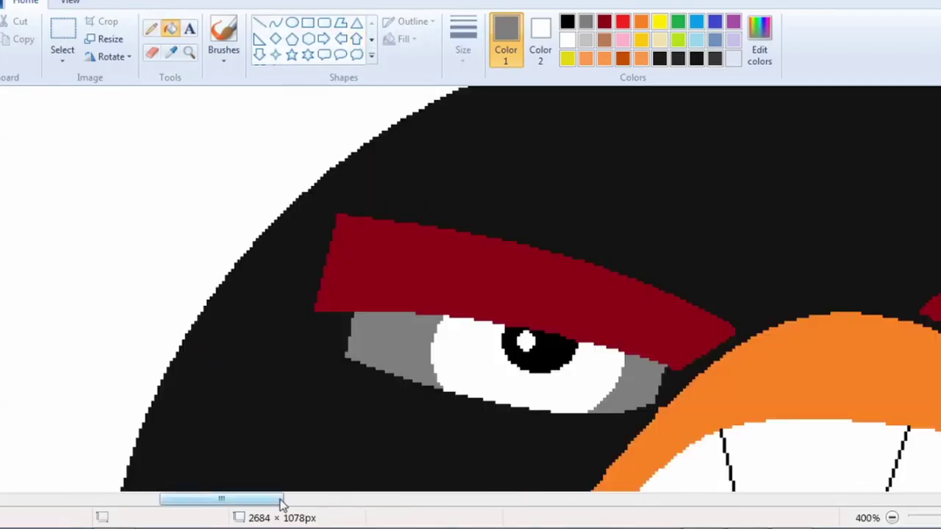
pyautogui.moveTo(220, 499)
pyautogui.mouseDown()
pyautogui.moveTo(304, 499)
pyautogui.moveTo(255, 499)
pyautogui.mouseUp()
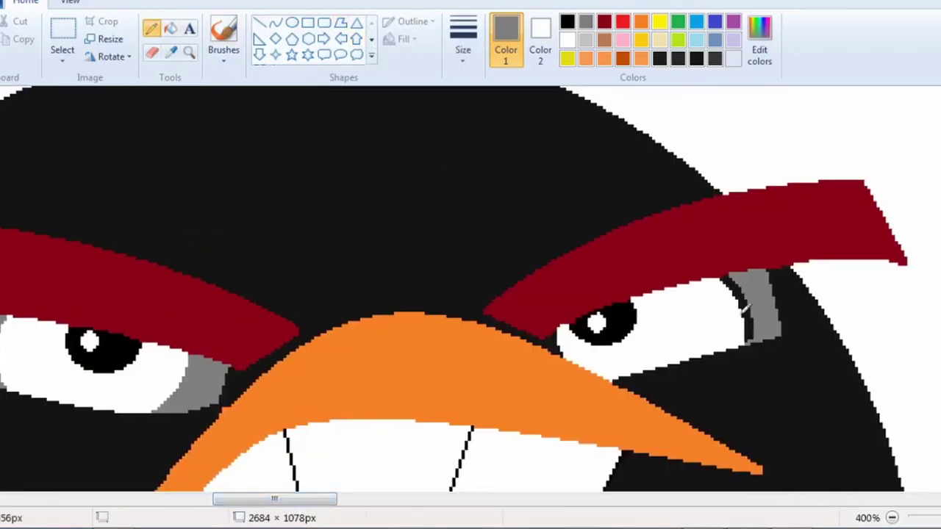
pyautogui.click(170, 28)
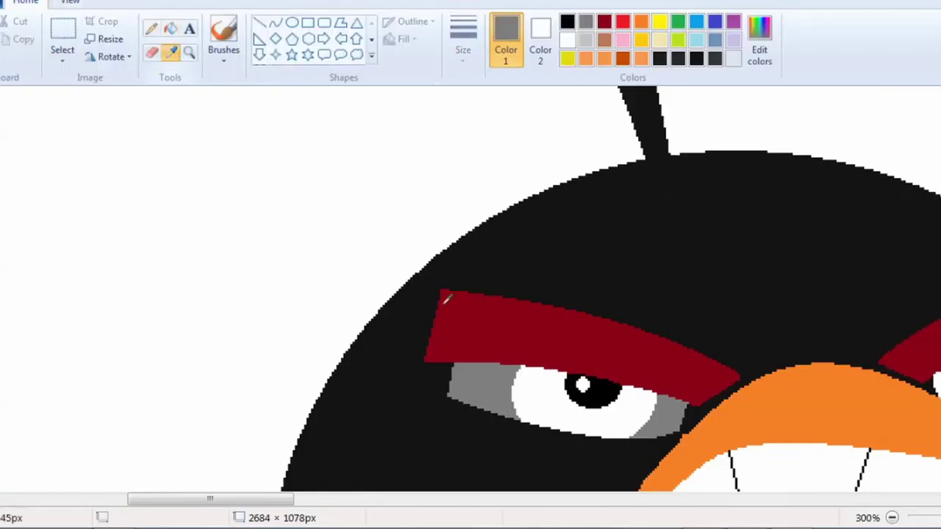
# Sample the body's near-black for retouching and smooth the orange bumps along the teeth's lower edge with white.
pyautogui.click(446, 300)
pyautogui.moveTo(210, 499); pyautogui.dragTo(257, 499)
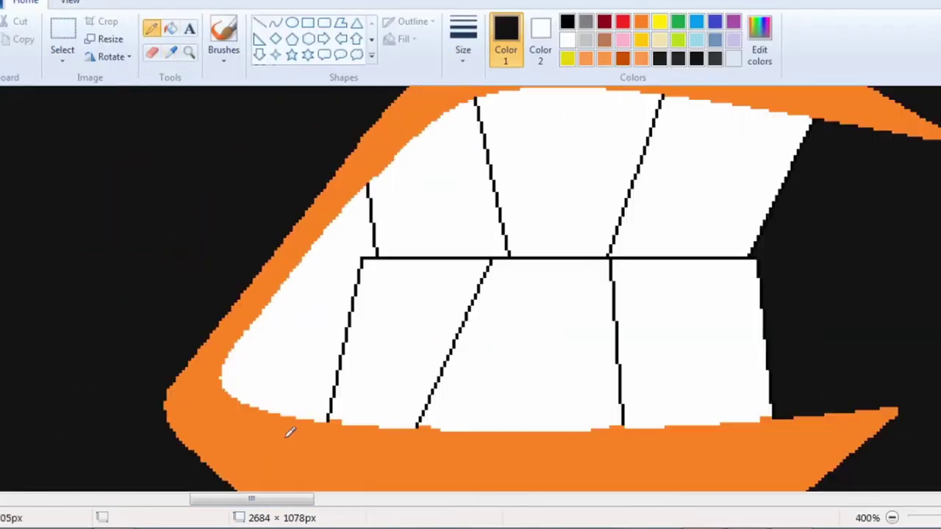
pyautogui.click(152, 52)
pyautogui.click(567, 40)
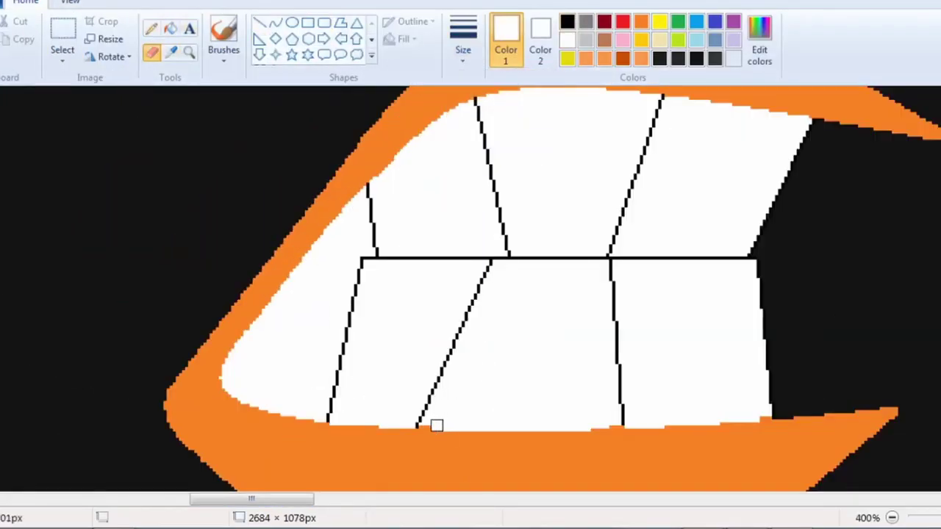